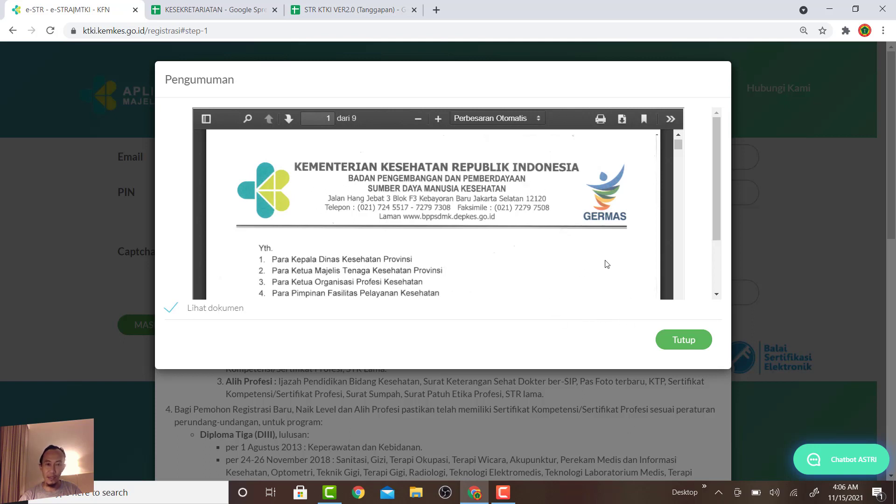
Close the Pengumuman, tick 'Saya sudah membaca dan memahami', and close the Pemberitahuan notice.
click(684, 345)
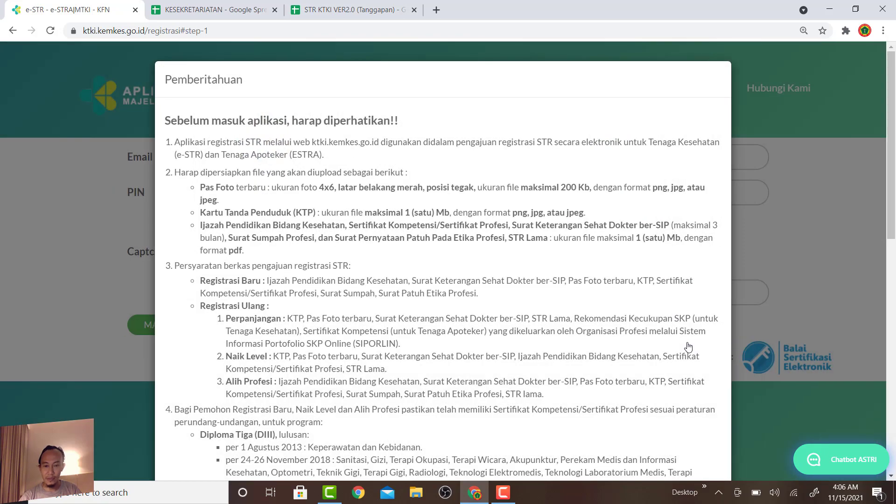
scroll(234, 368, down, 8)
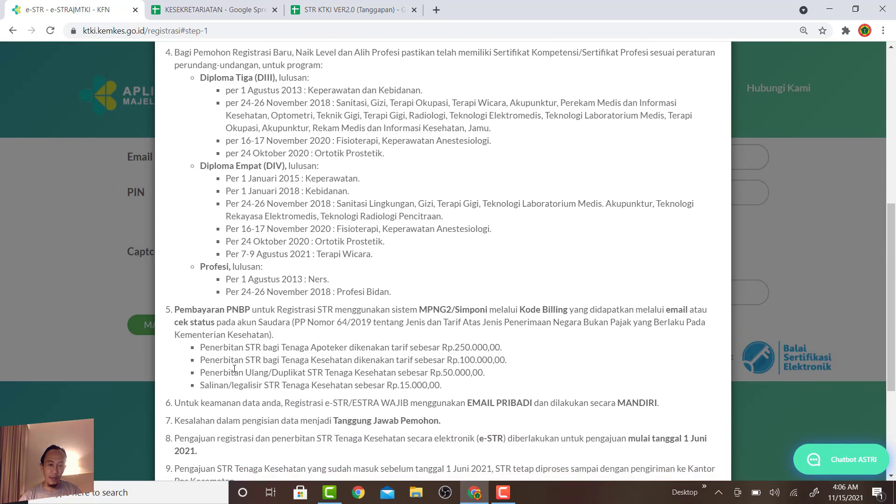
scroll(226, 382, down, 3)
scroll(217, 402, down, 1)
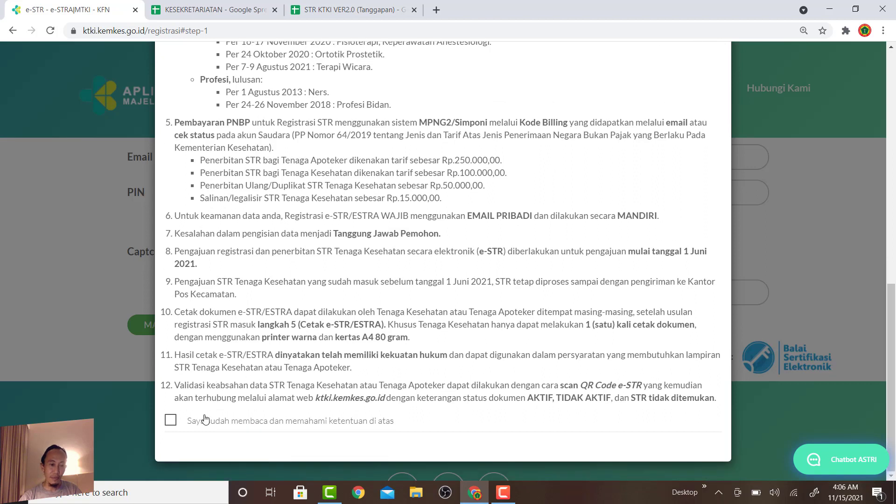
click(171, 421)
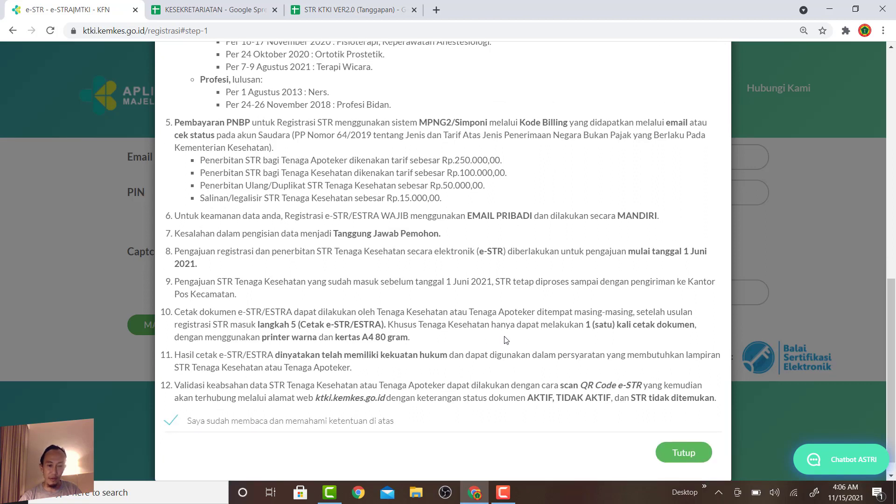
scroll(606, 447, down, 1)
click(684, 432)
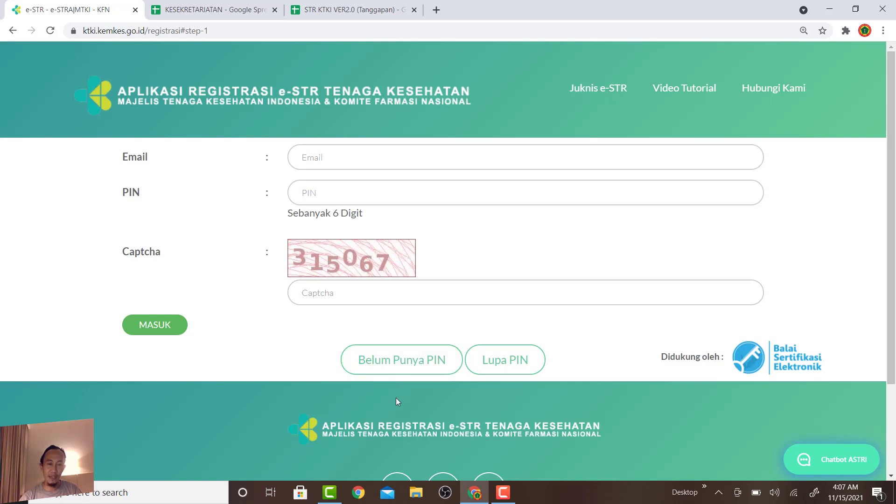
click(389, 366)
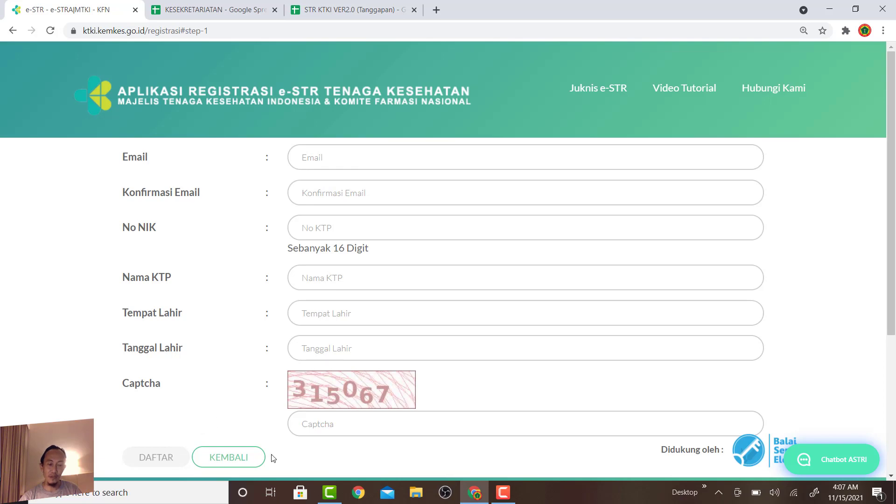
scroll(237, 423, down, 5)
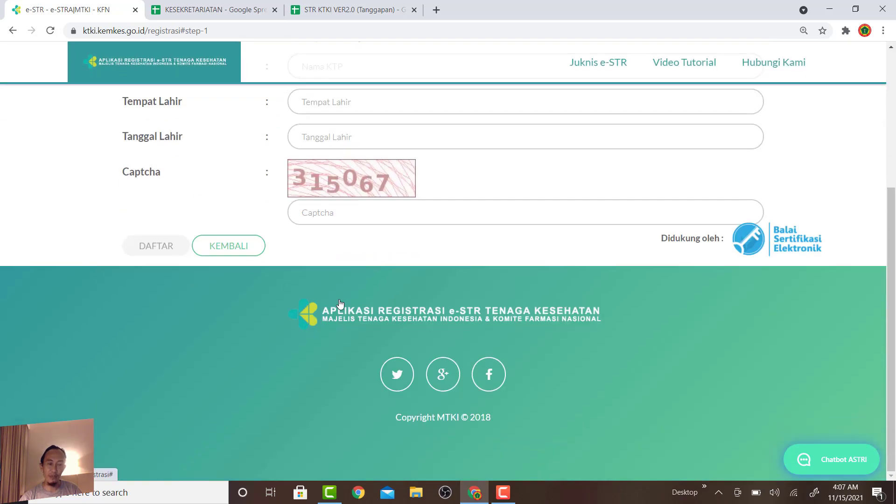
scroll(340, 304, up, 4)
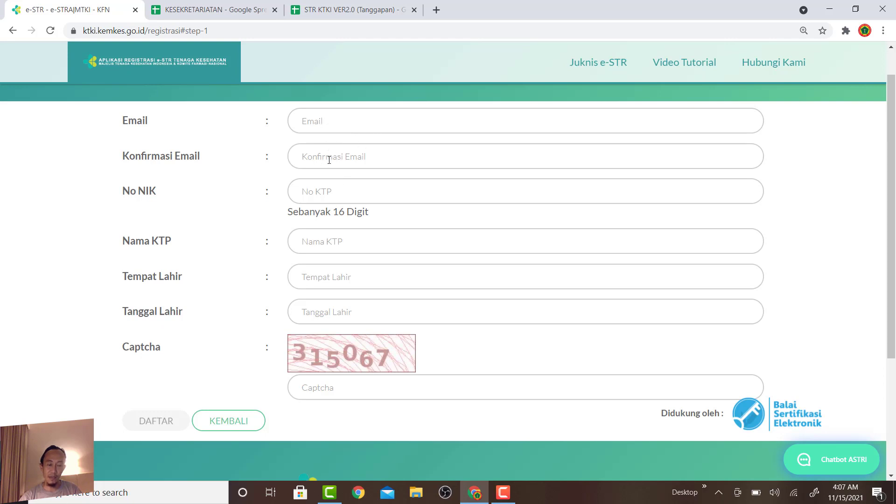
click(237, 420)
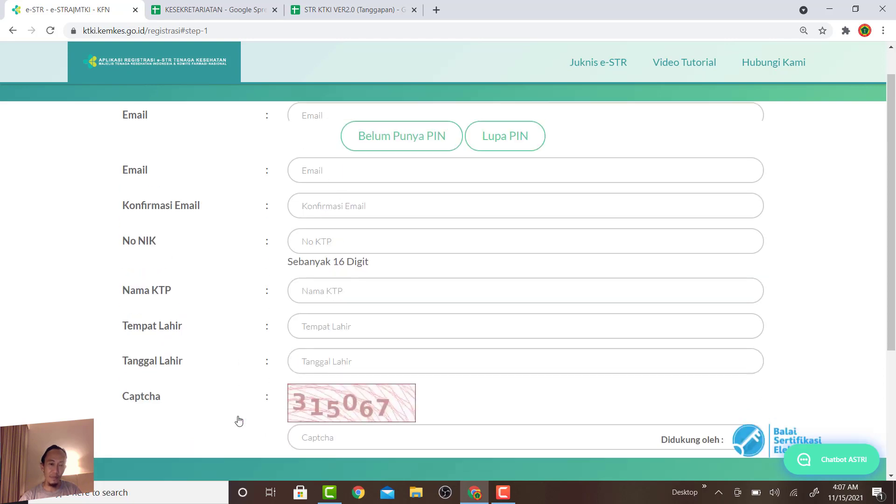
scroll(355, 233, up, 1)
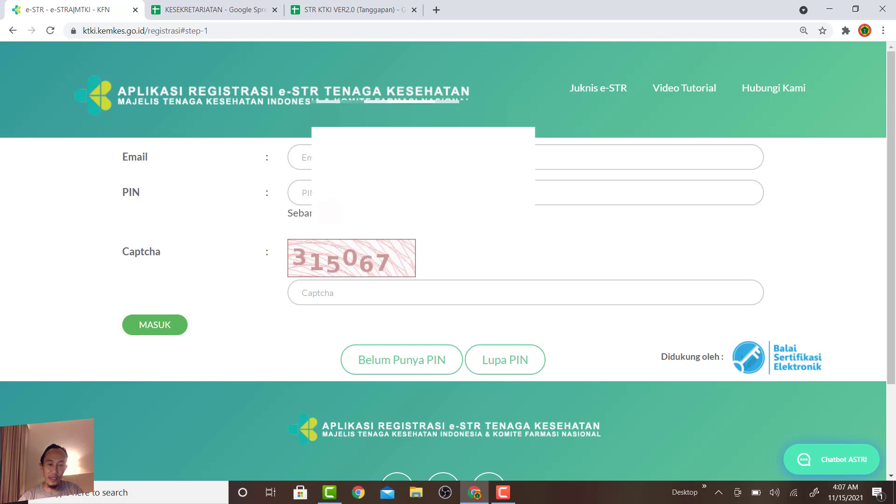
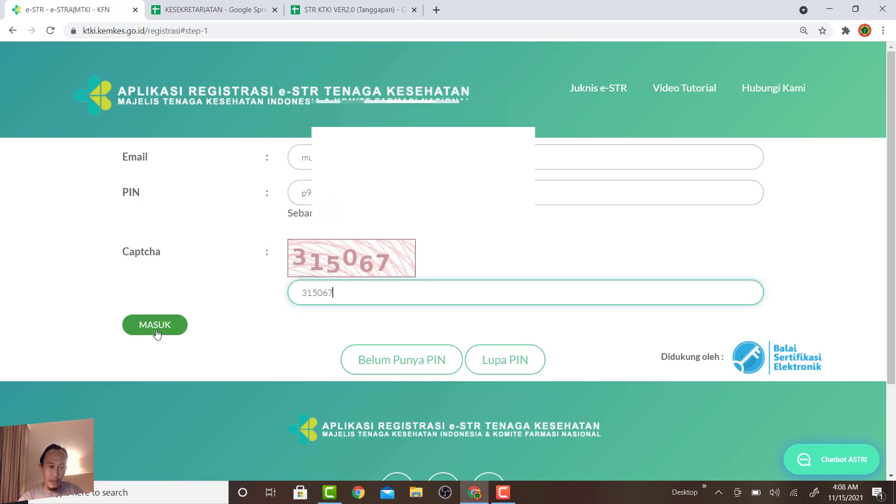
Enter the remaining login code and sign in to e-STR with MASUK.
click(148, 331)
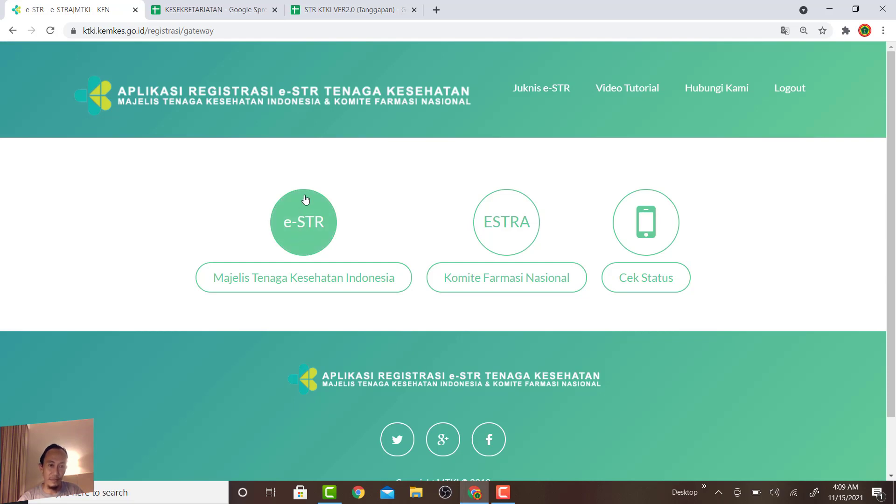
Choose Majelis Tenaga Kesehatan Indonesia and begin a Registrasi Baru.
click(317, 282)
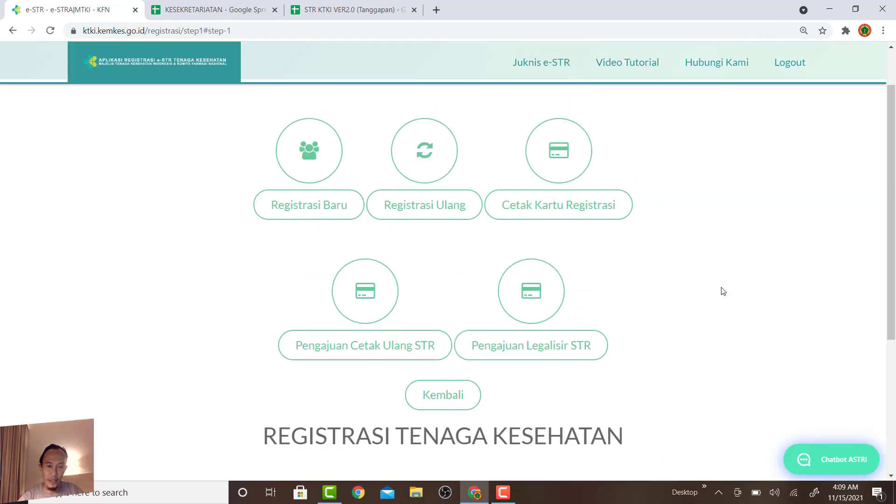
click(302, 211)
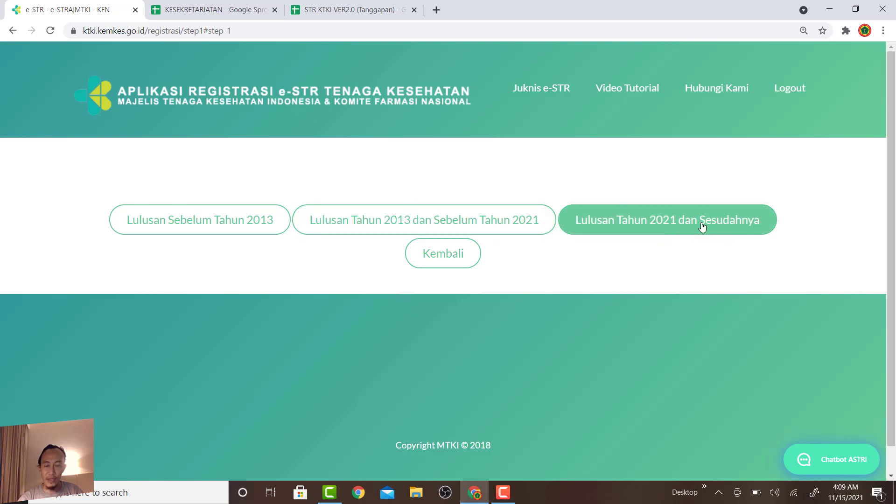
click(664, 231)
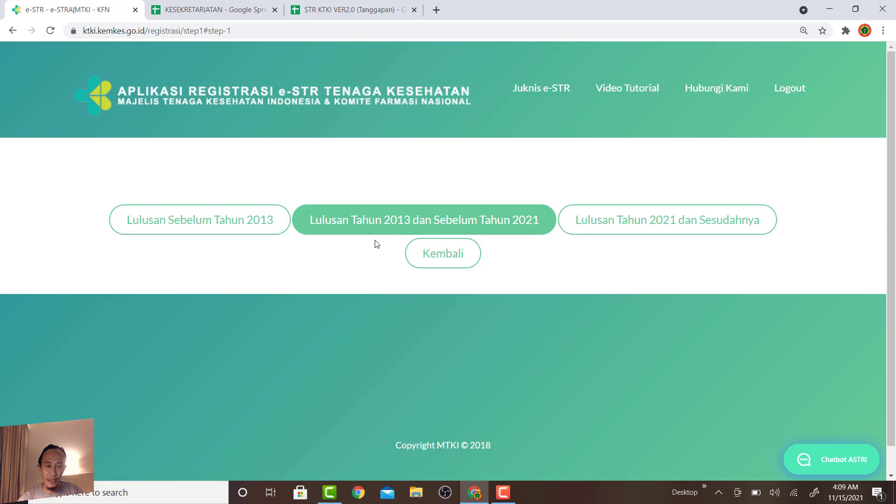
Pick the 2013–2021 graduate option, confirm STIKES Prima Indonesia / Kebidanan data, and reveal manual code fields.
click(419, 225)
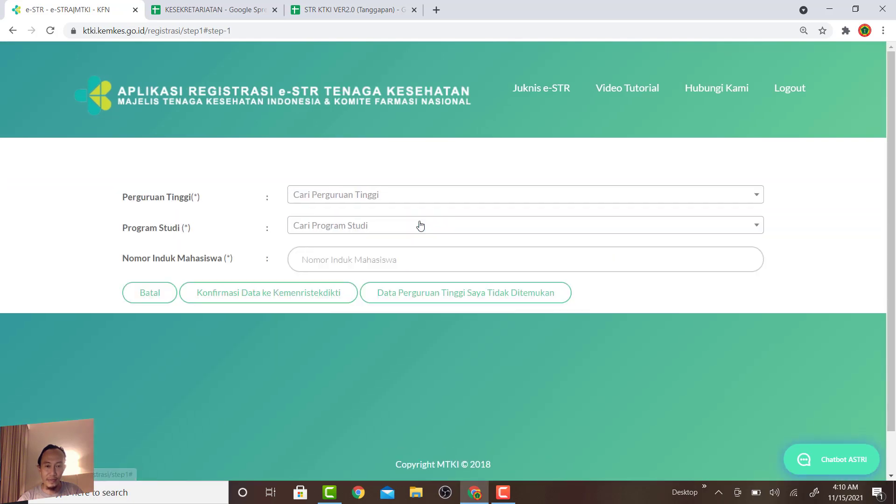
click(389, 197)
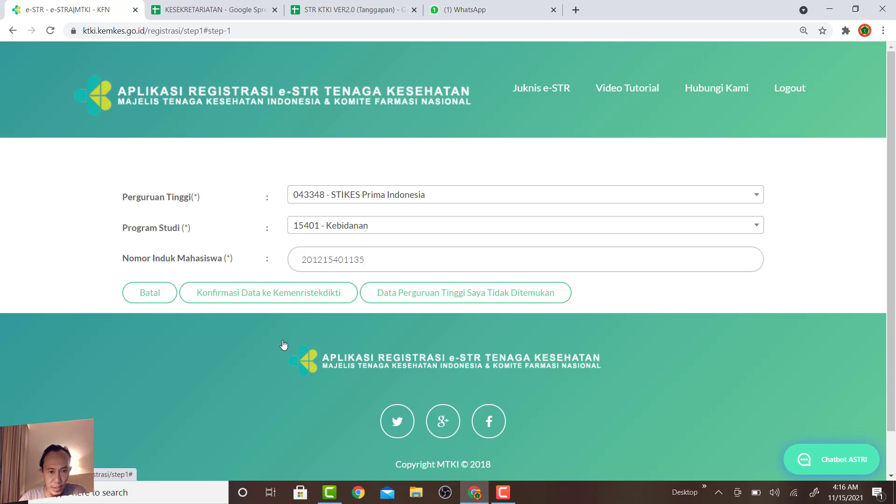
click(286, 294)
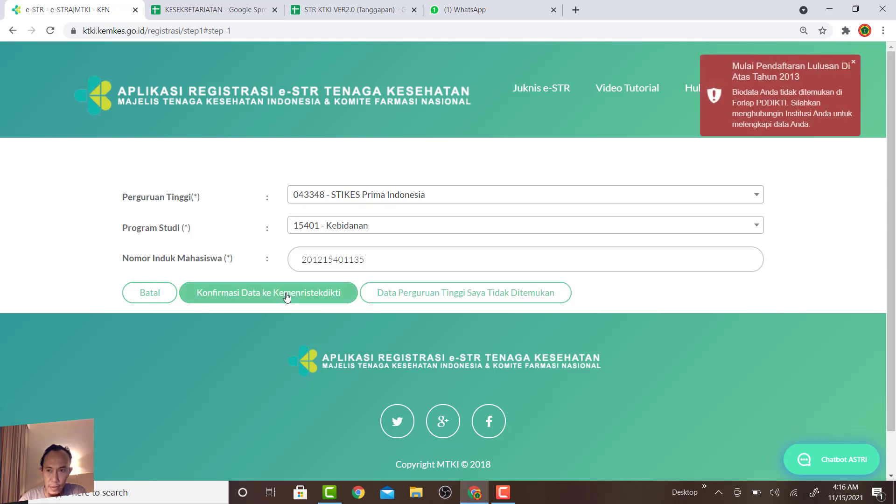
click(775, 128)
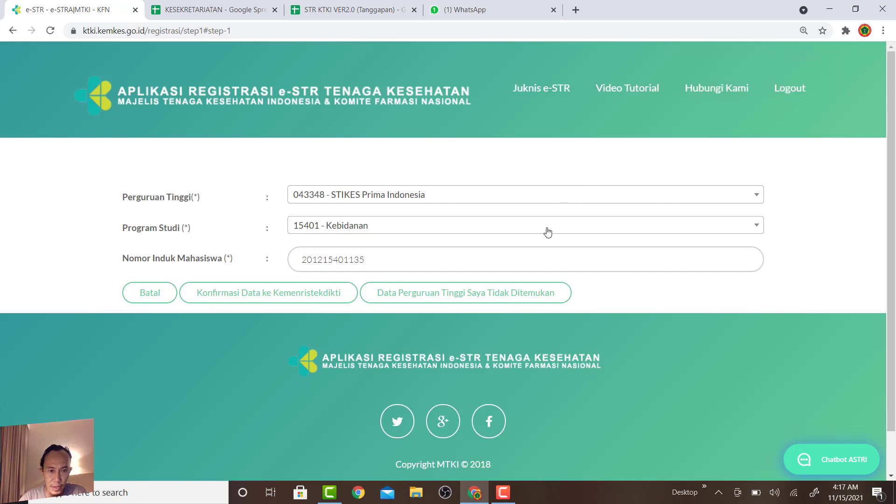
click(476, 297)
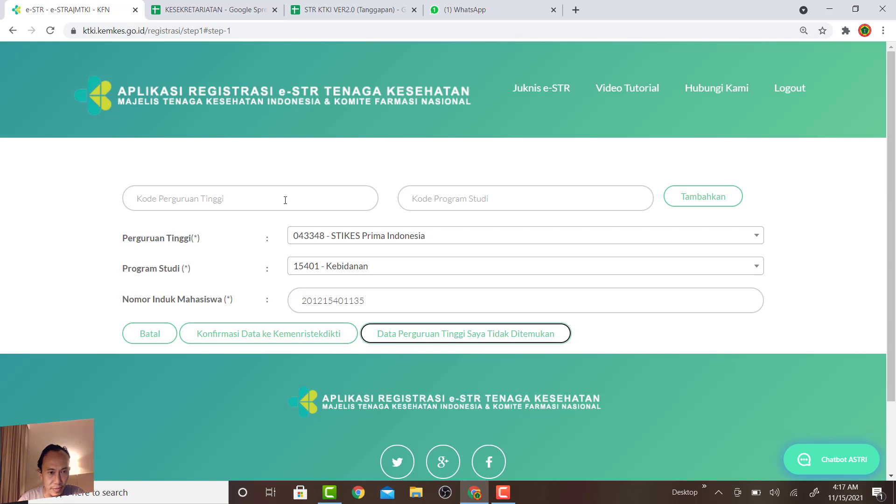
Look up the college's institution code by searching 'PRIMA' in the college list.
click(285, 200)
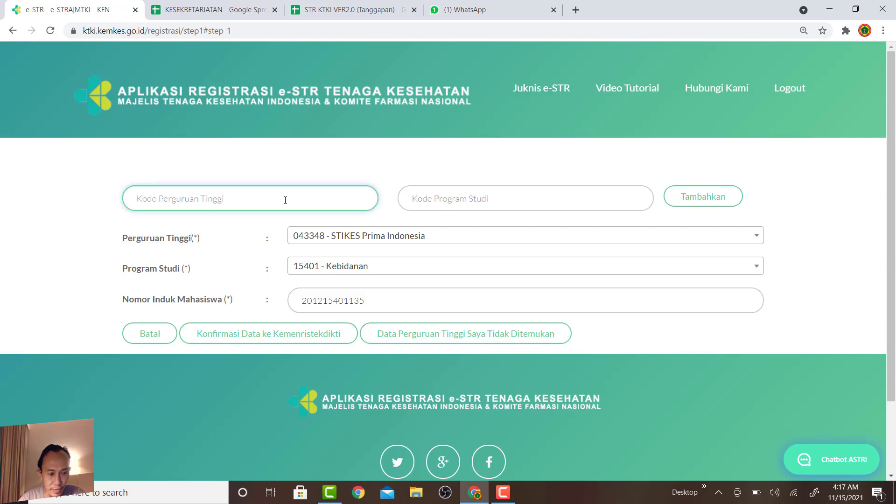
text(12)
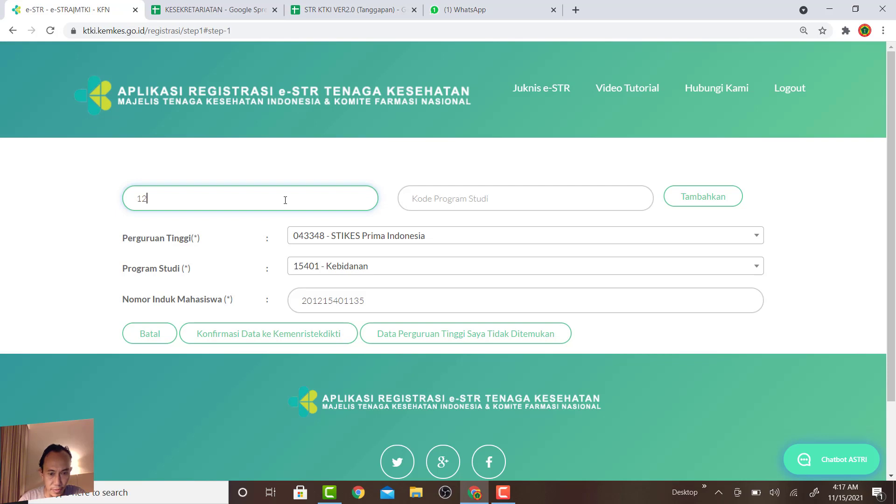
key(BackSpace)
key(BackSpace)
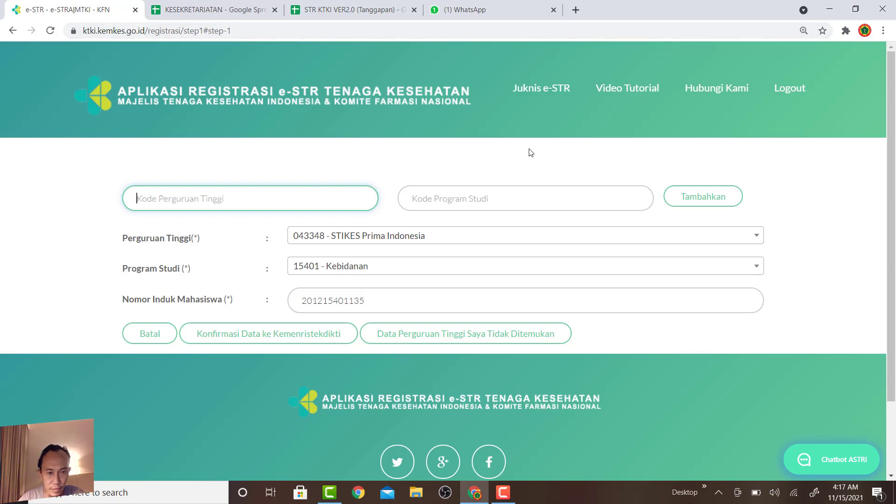
click(480, 240)
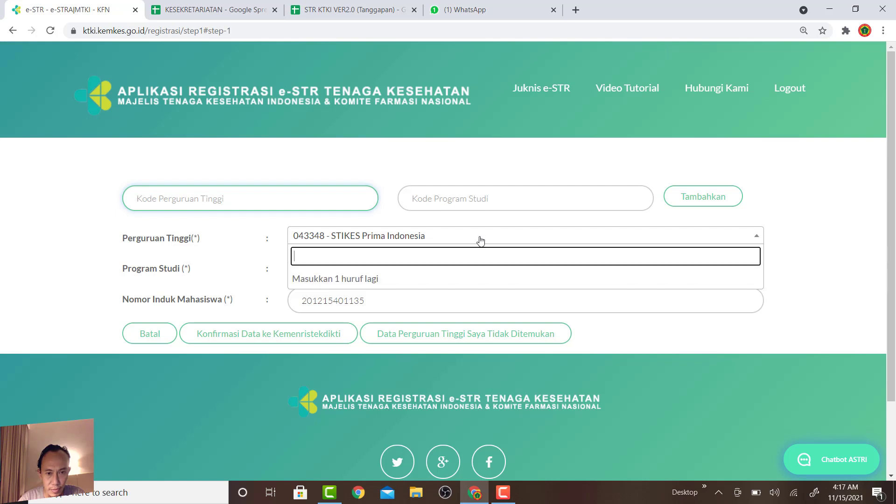
text(PRIMA)
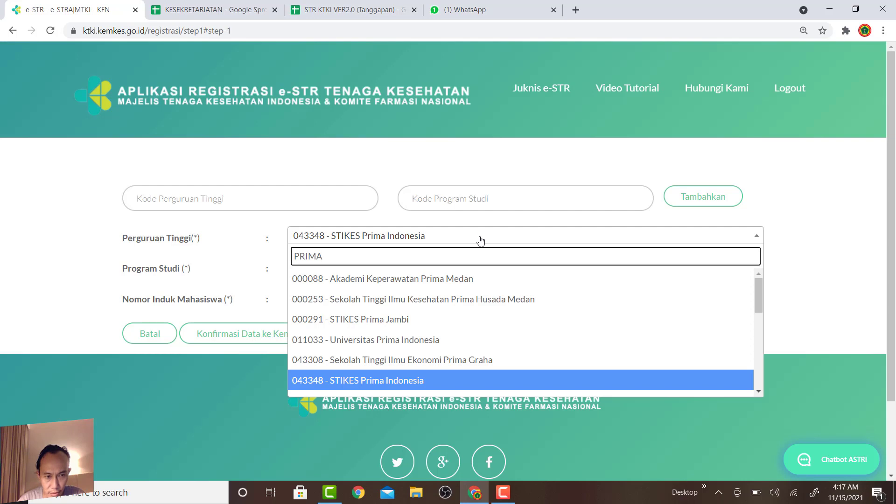
click(190, 200)
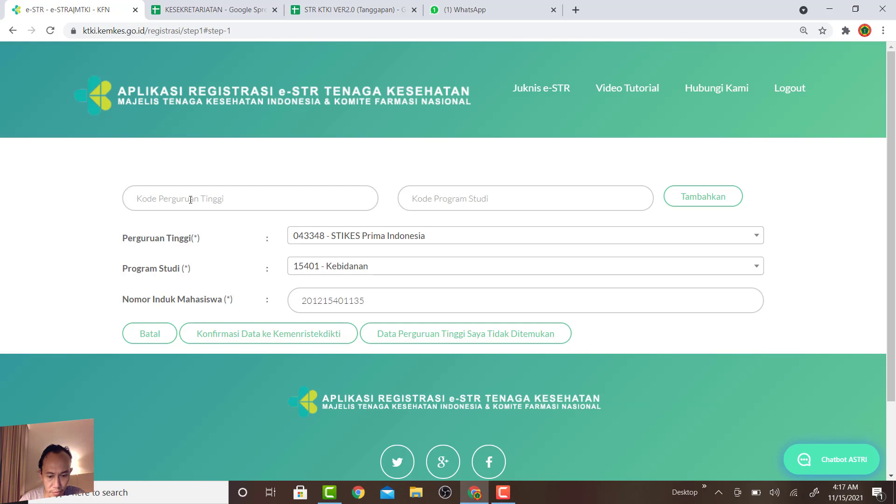
Add the institution with code 000291 and study program Kebidanan via Tambahkan.
click(191, 200)
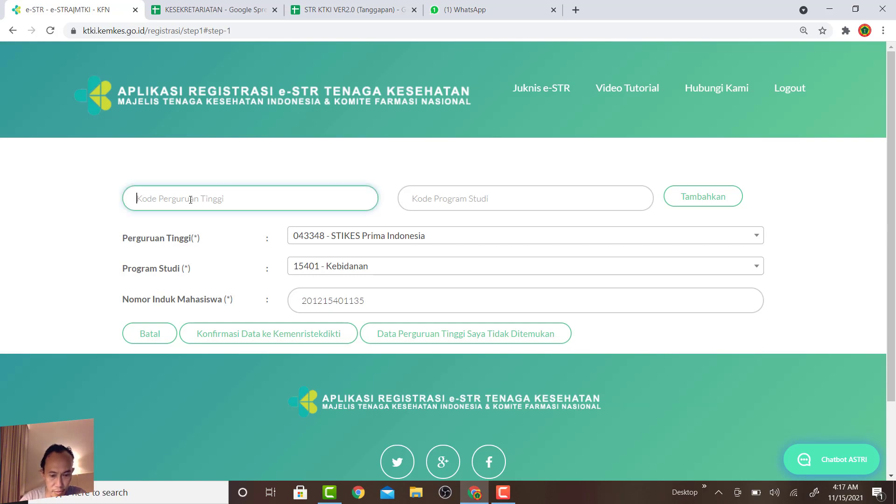
text(000291)
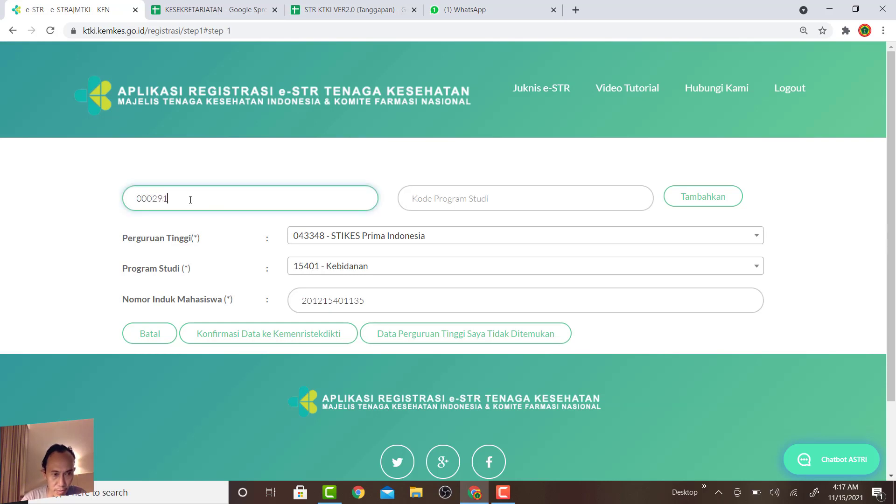
click(531, 193)
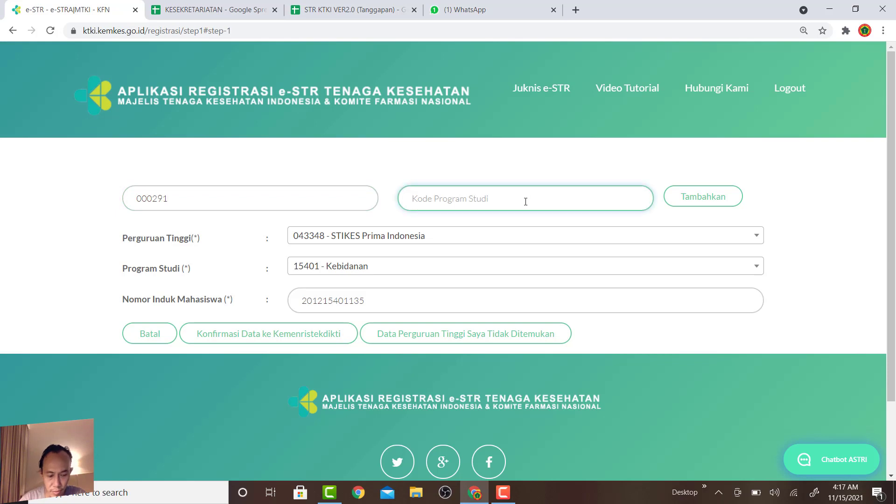
text(Kebidanan)
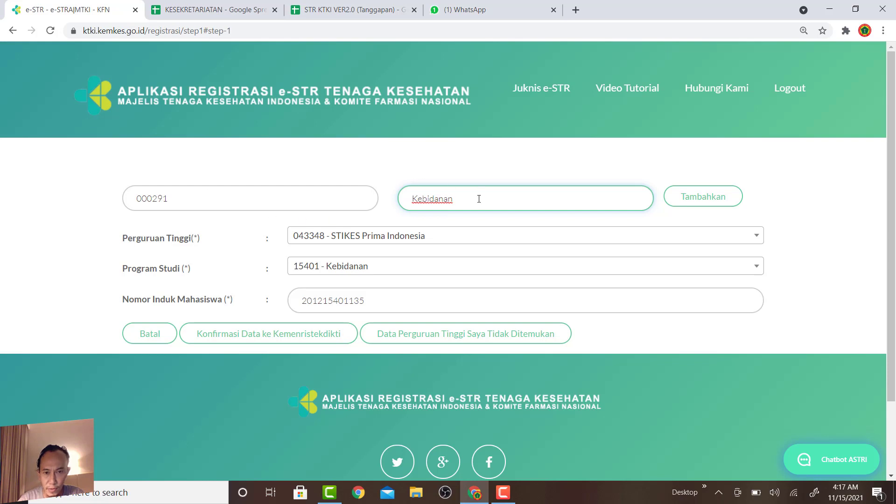
click(702, 204)
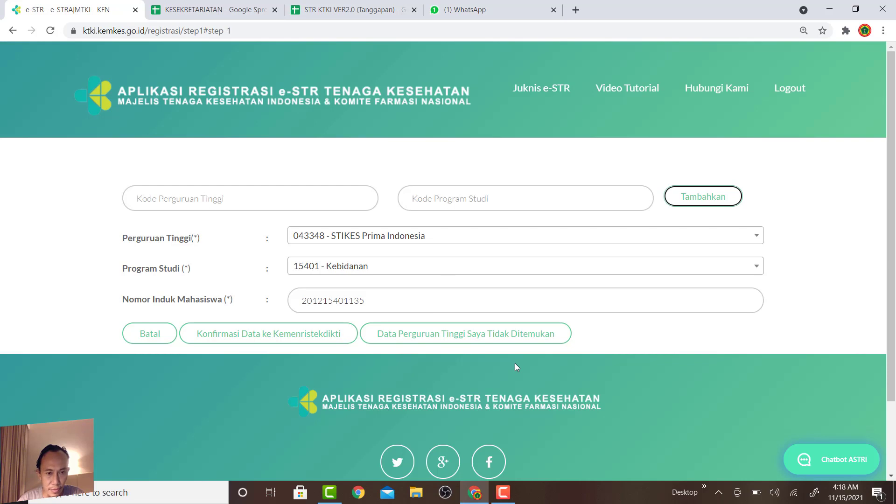
Select 000291 - STIKES Prima Jambi as university and confirm the data with Kemenristekdikti.
click(511, 240)
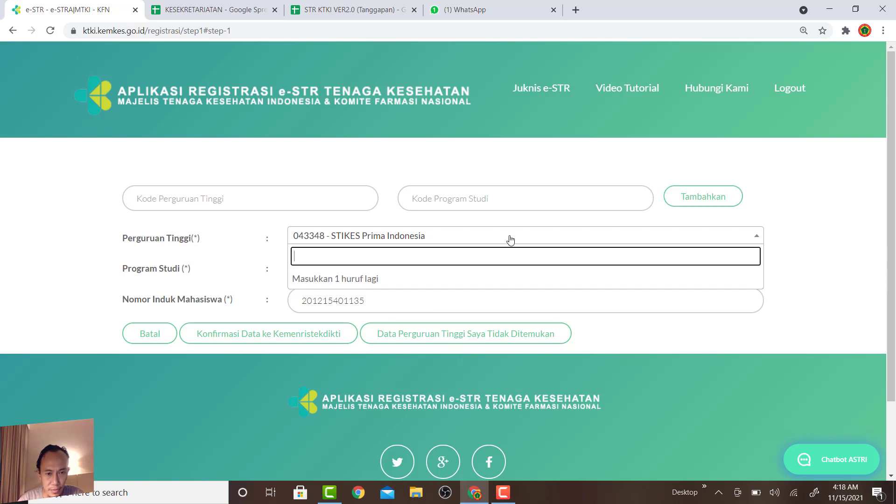
text(p)
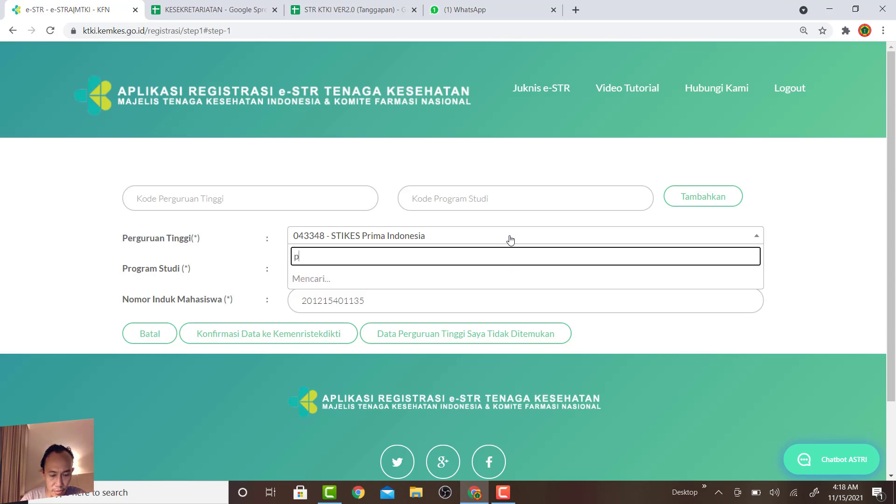
text(rima)
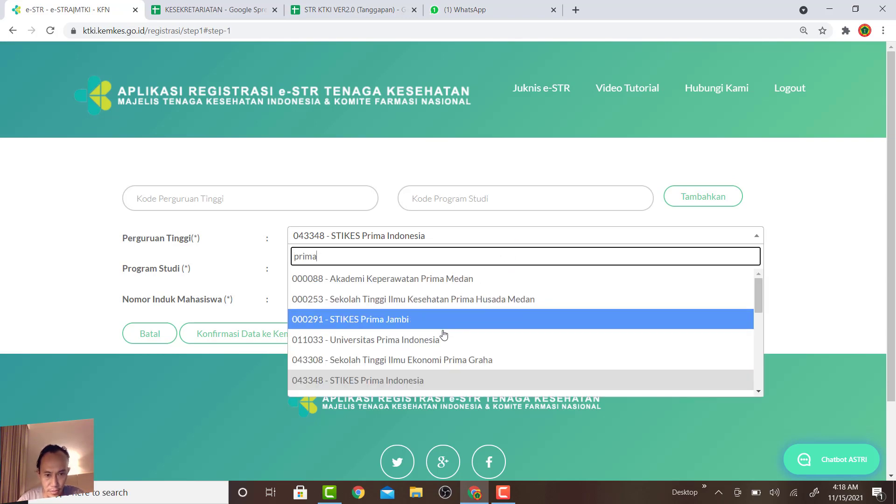
click(442, 328)
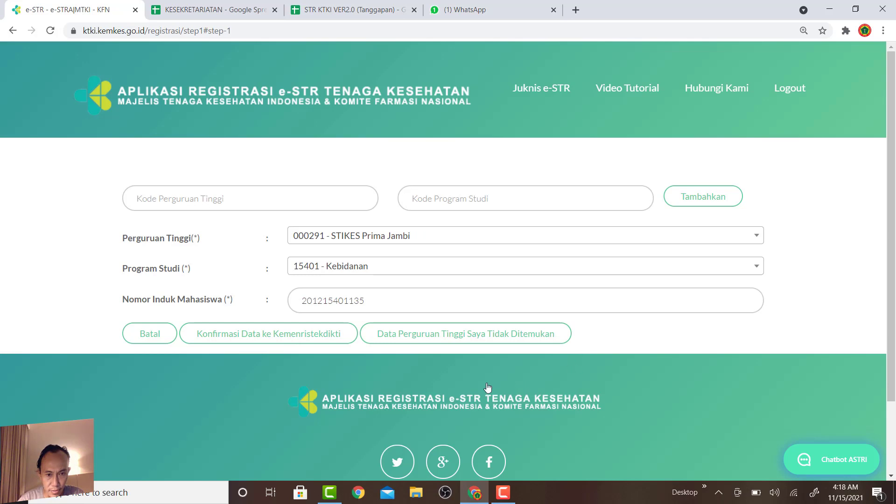
click(259, 344)
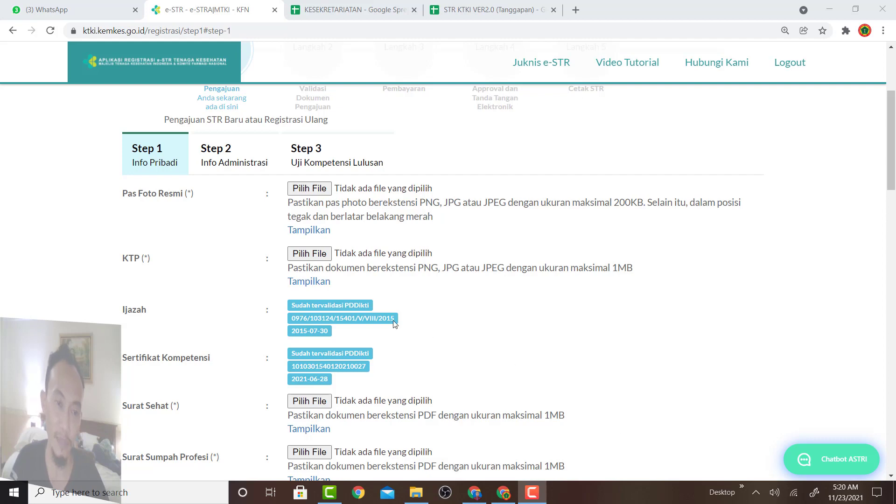
scroll(290, 290, down, 1)
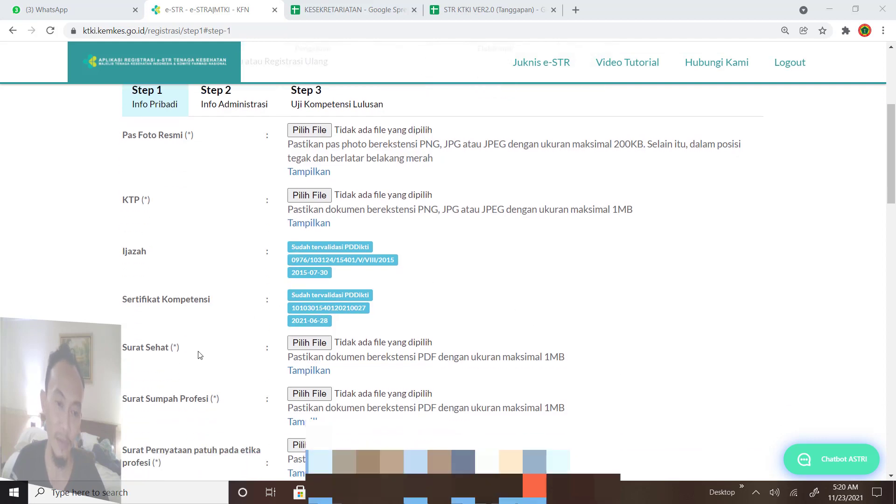
scroll(203, 399, down, 1)
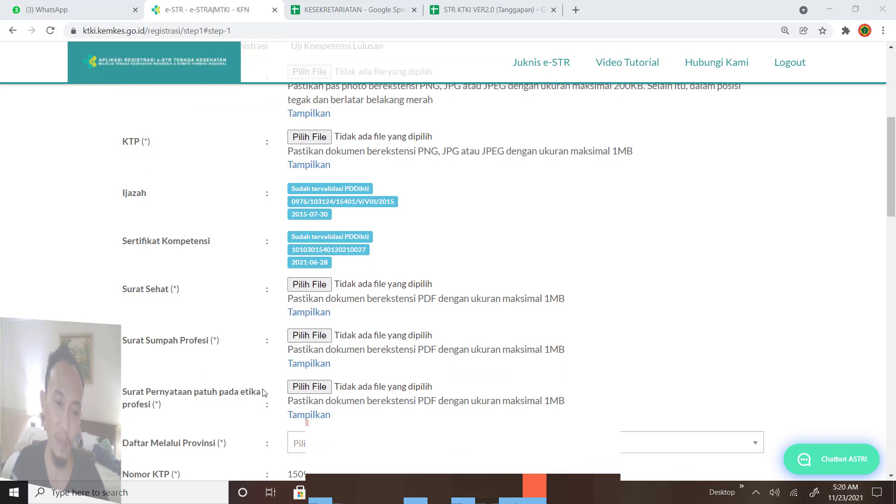
scroll(266, 392, up, 1)
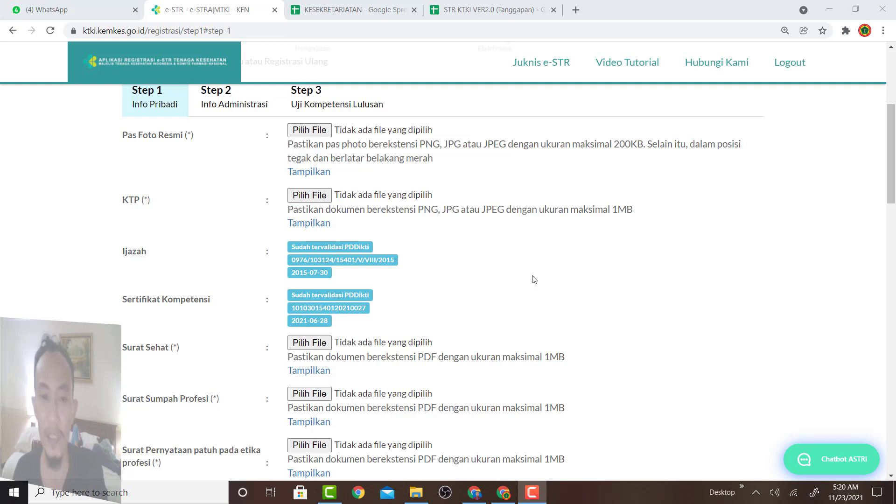
Attach the WhatsApp photo as Pas Foto Resmi and KTP MUGI.jpeg as the KTP.
click(318, 135)
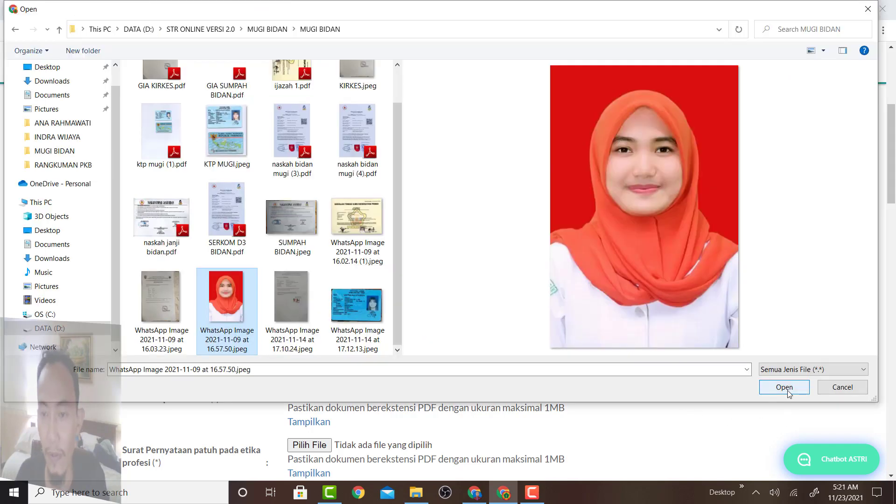
click(787, 388)
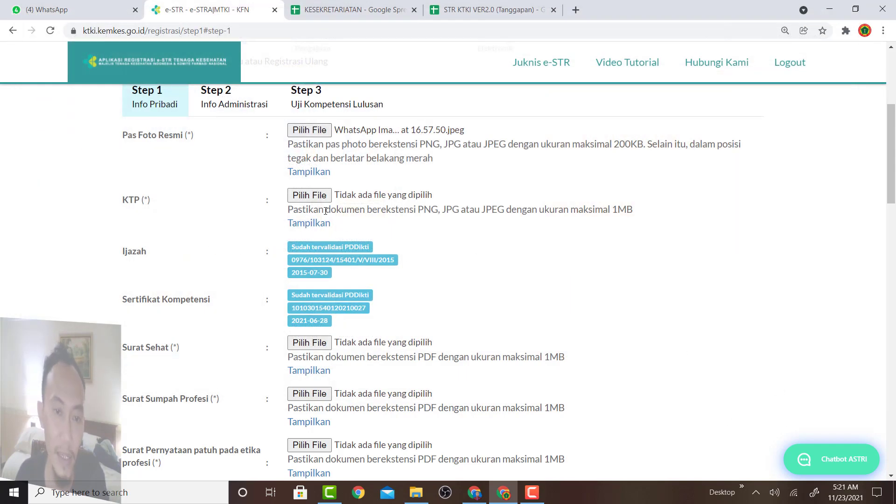
click(314, 198)
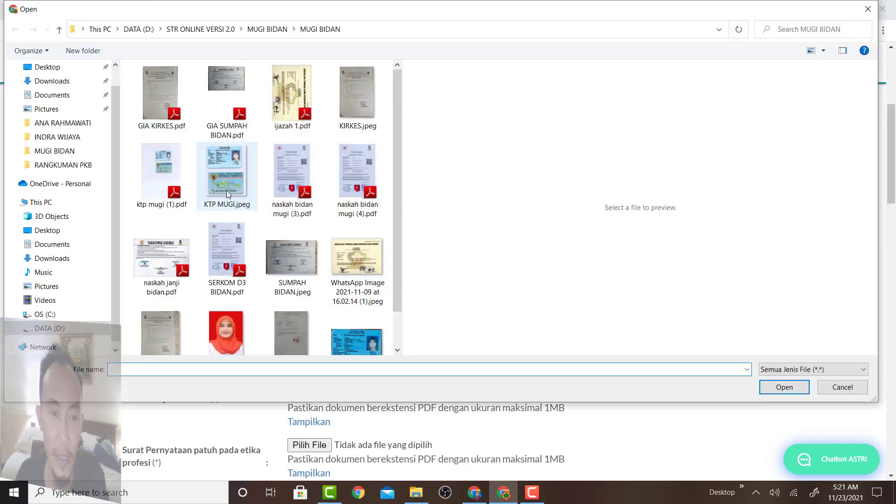
click(226, 190)
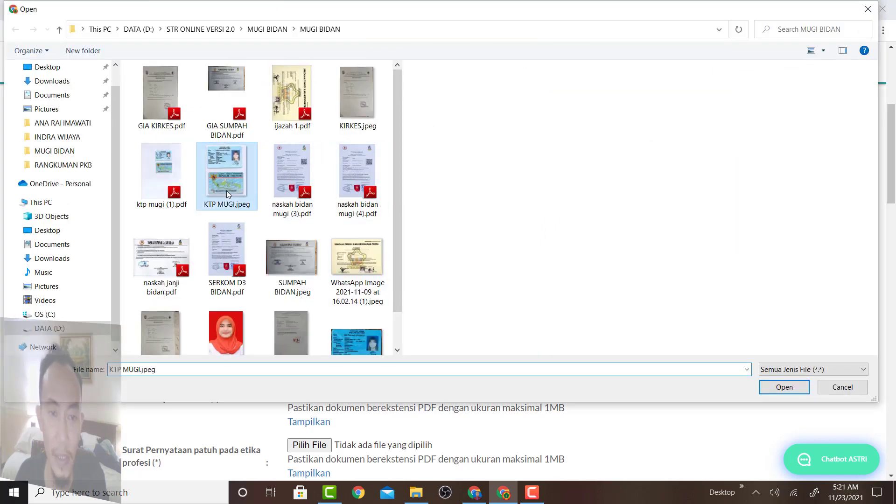
click(783, 386)
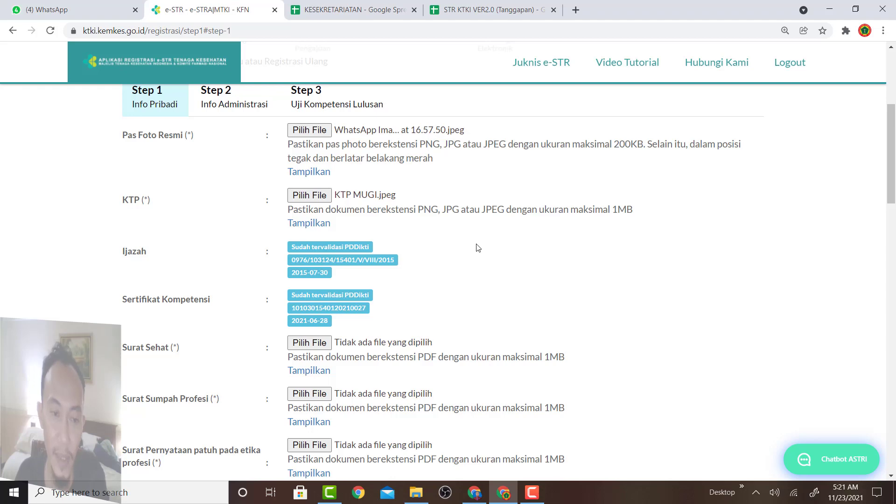
click(322, 343)
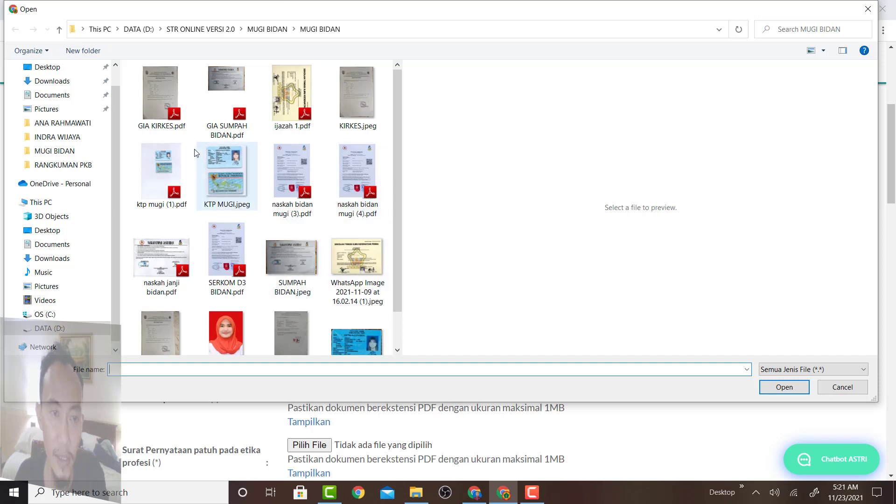
click(161, 96)
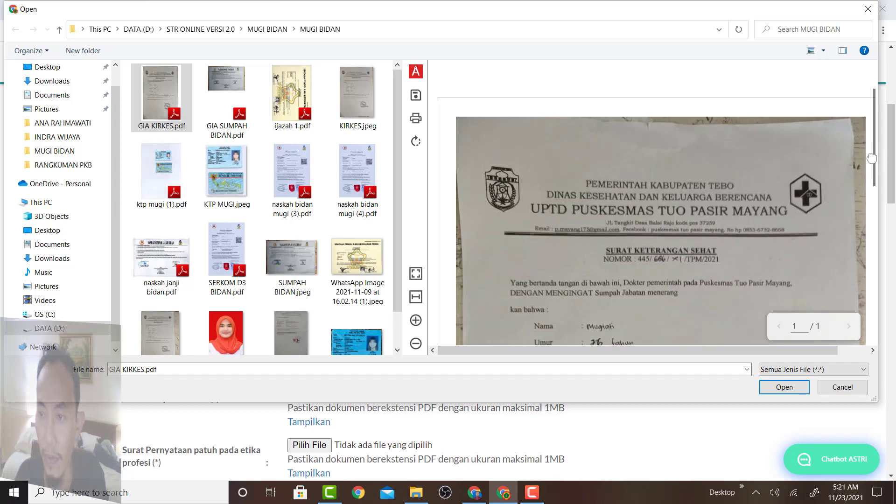
scroll(874, 156, right, 1)
mouse_move(874, 164)
mouse_down()
mouse_move(852, 212)
mouse_move(866, 293)
mouse_up()
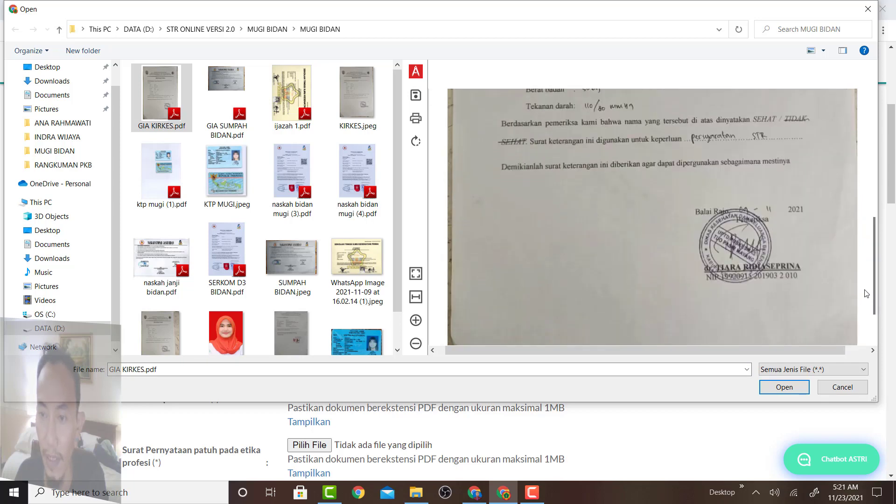
click(775, 386)
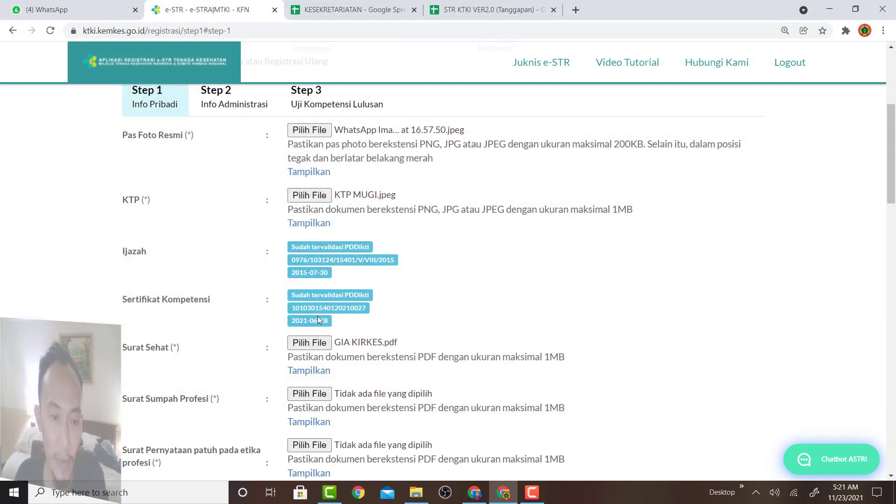
Attach naskah janji bidan.pdf as the Surat Sumpah Profesi.
click(301, 395)
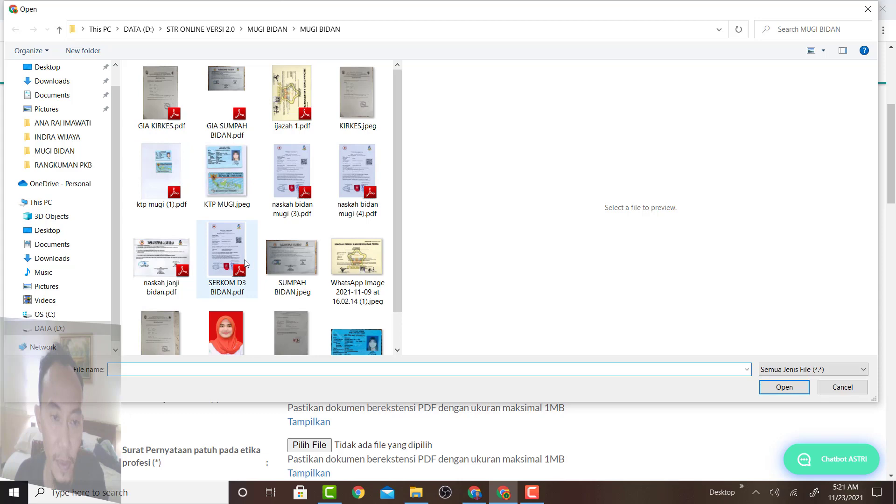
click(229, 259)
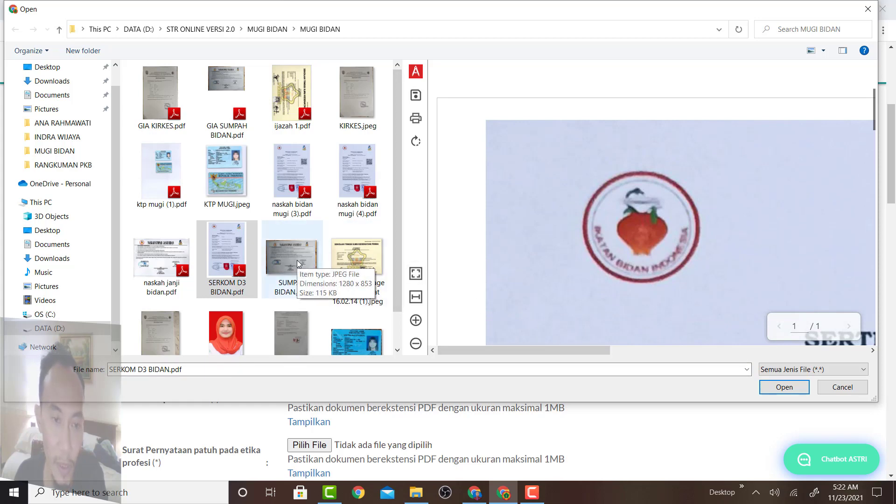
click(182, 273)
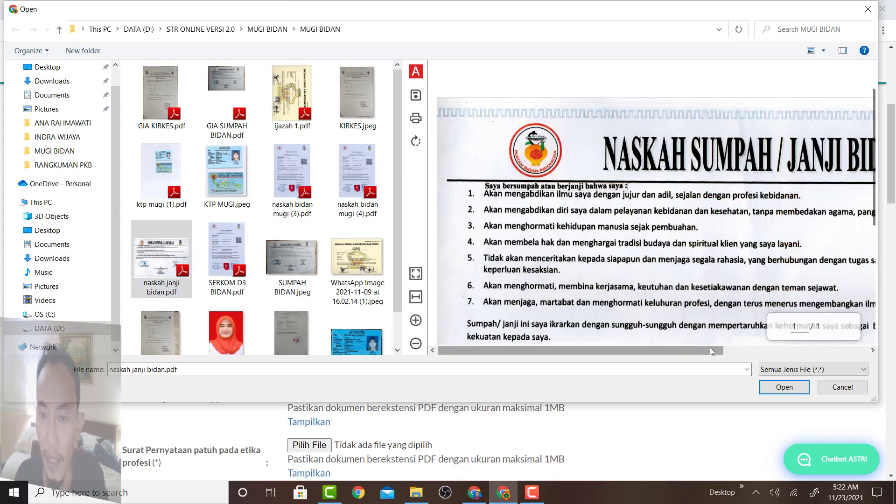
drag(709, 348, 748, 351)
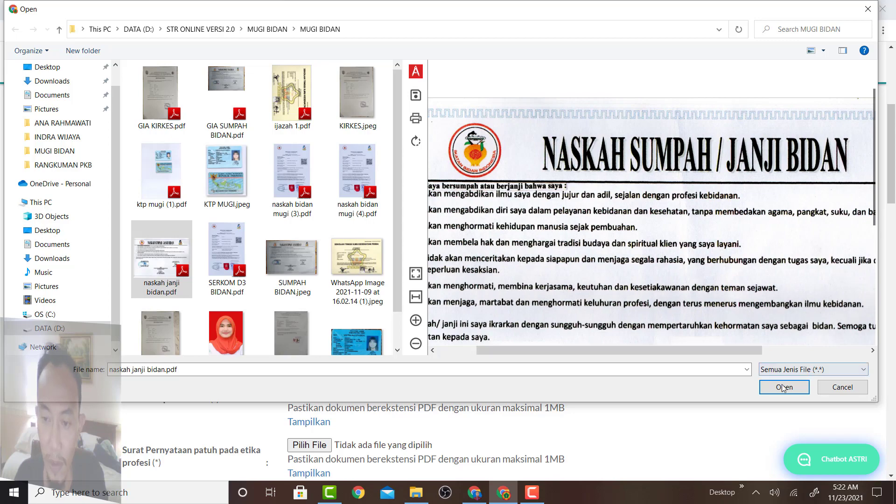
click(784, 387)
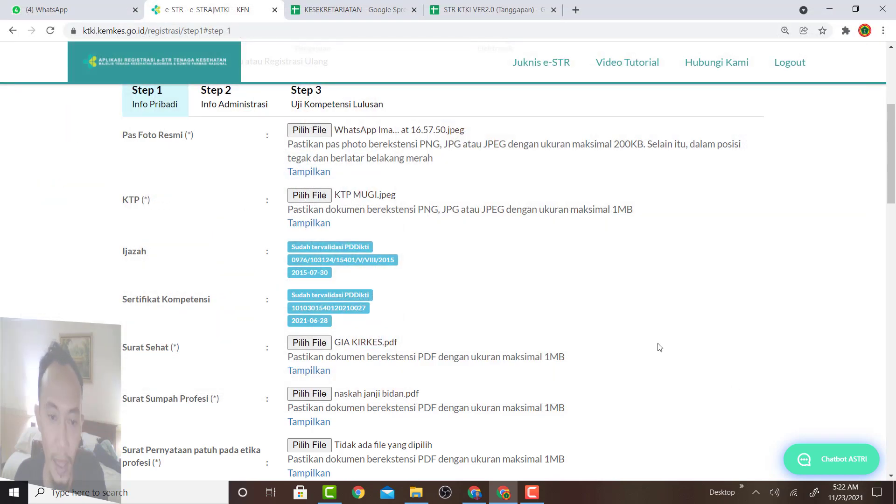
Browse Documents and attach patuh etik bidan.pdf to the Surat Pernyataan patuh pada etika profesi field.
click(323, 446)
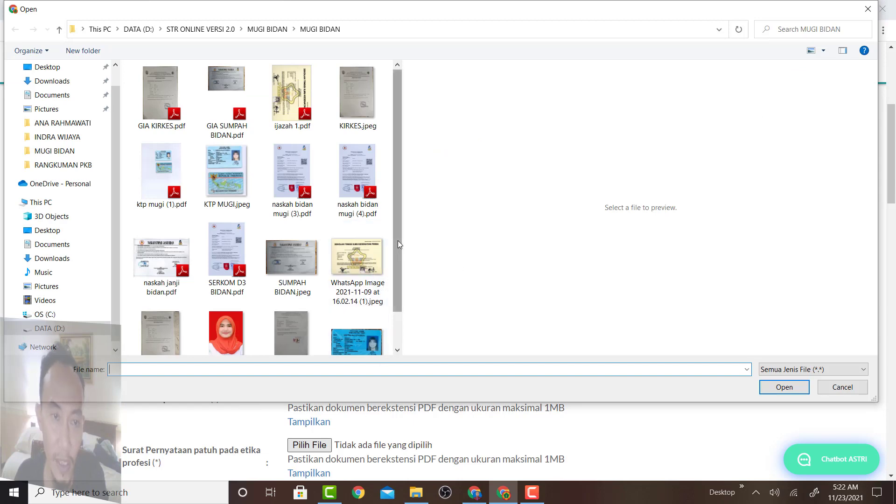
drag(398, 240, 391, 285)
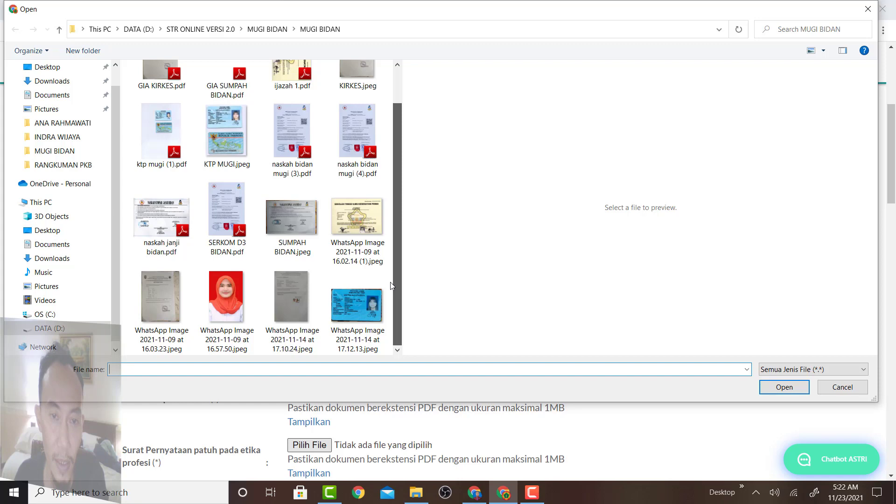
scroll(401, 233, up, 1)
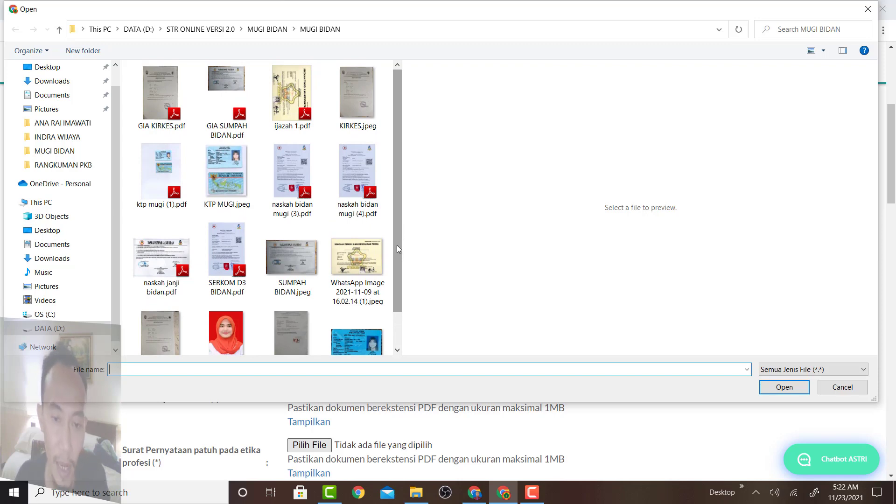
scroll(397, 245, down, 1)
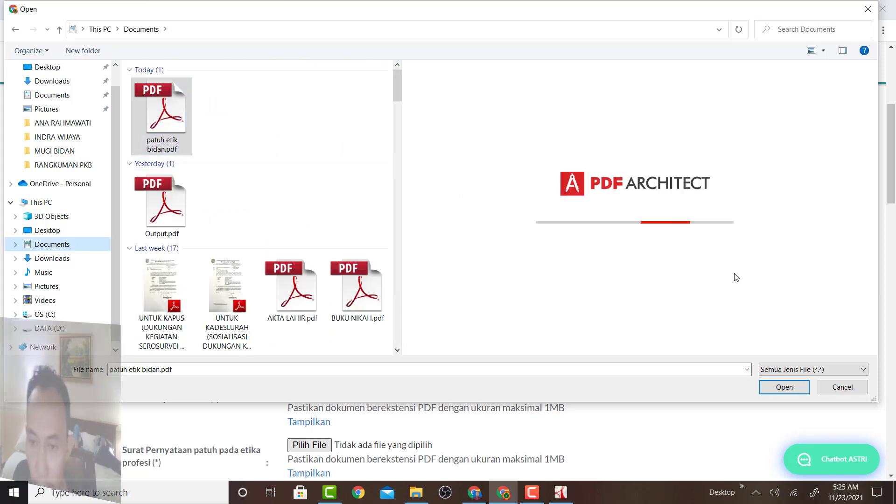
scroll(734, 274, down, 5)
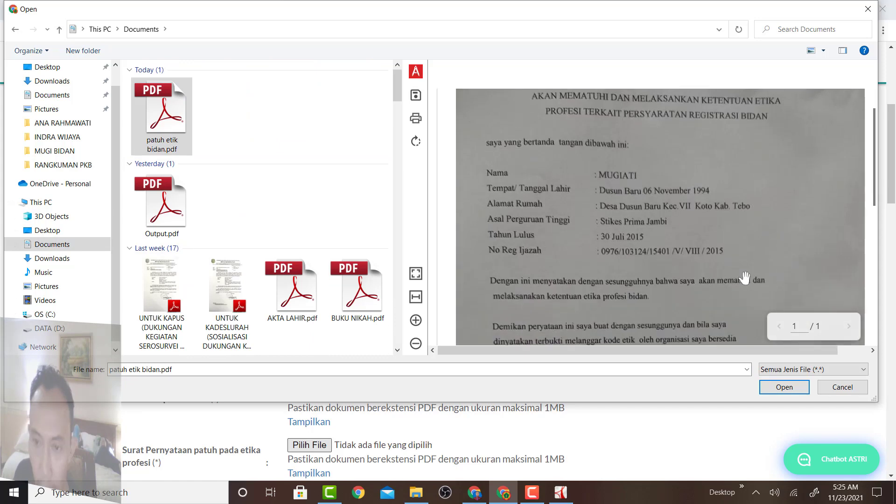
click(780, 388)
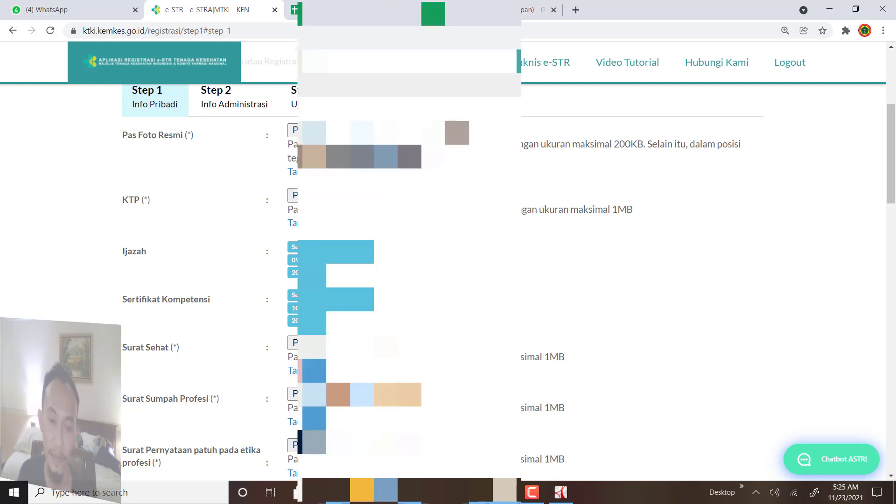
Choose the registration province starting with J in Daftar Melalui Provinsi.
scroll(452, 295, down, 5)
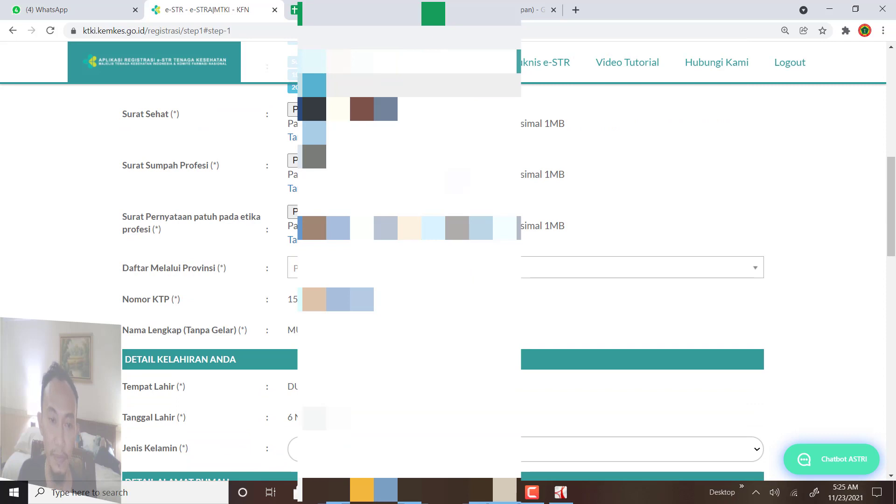
click(457, 267)
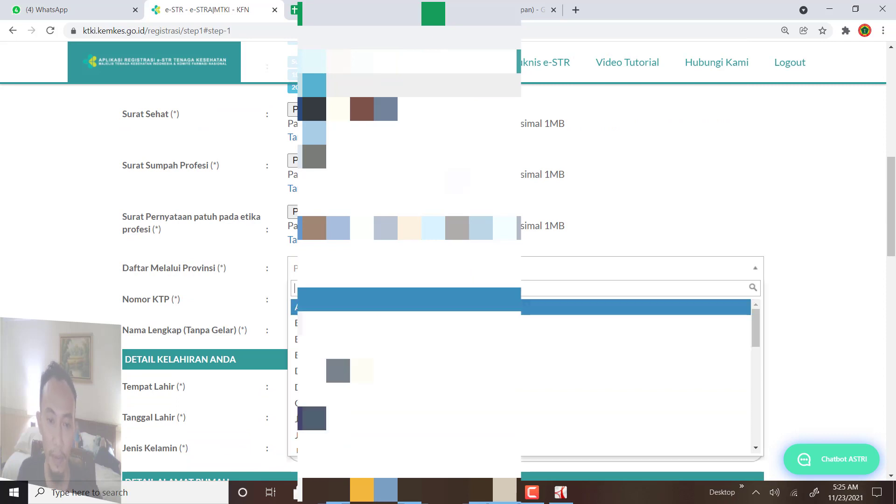
key(Return)
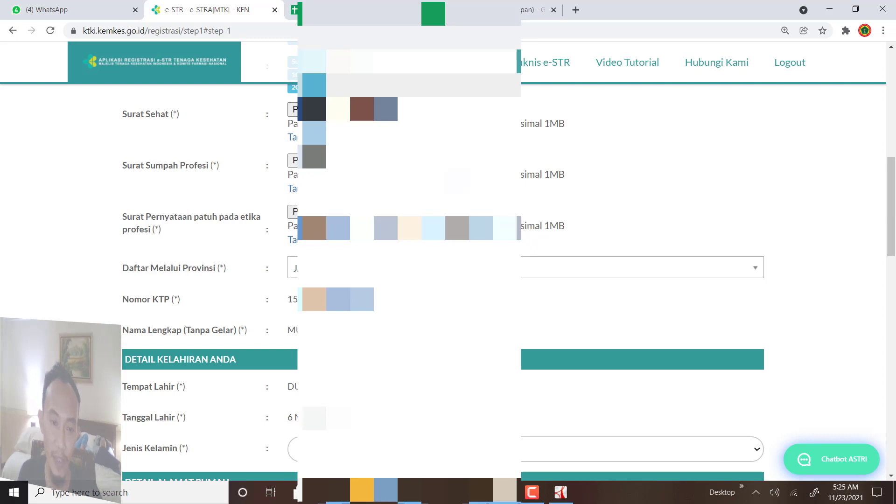
Fill the home address fields and look up the Dusun Baru Jambi postal code, 37112.
scroll(286, 297, down, 4)
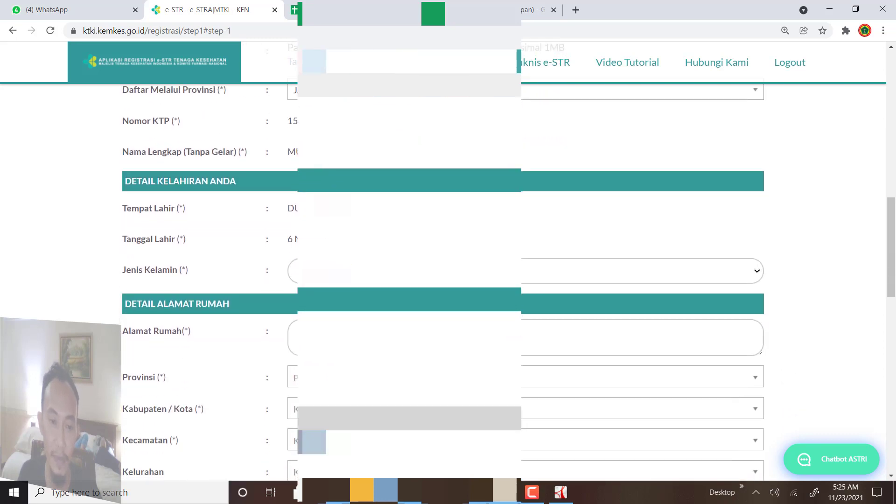
scroll(443, 280, down, 1)
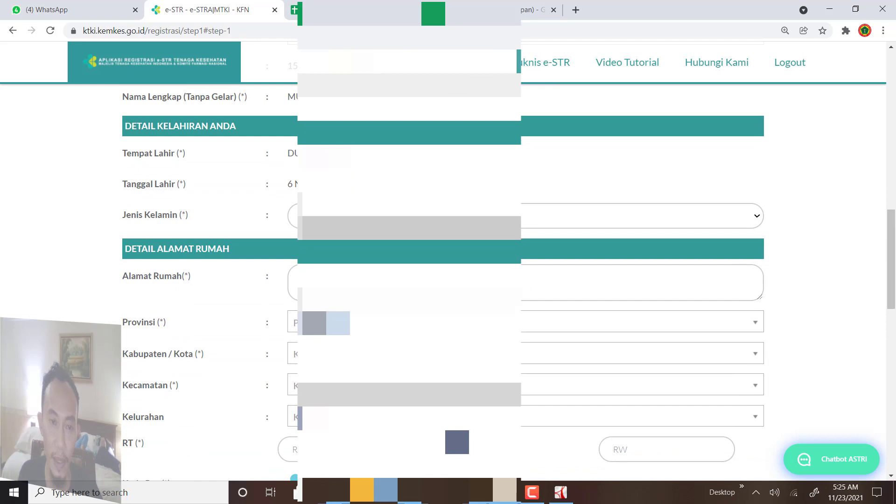
scroll(443, 280, down, 1)
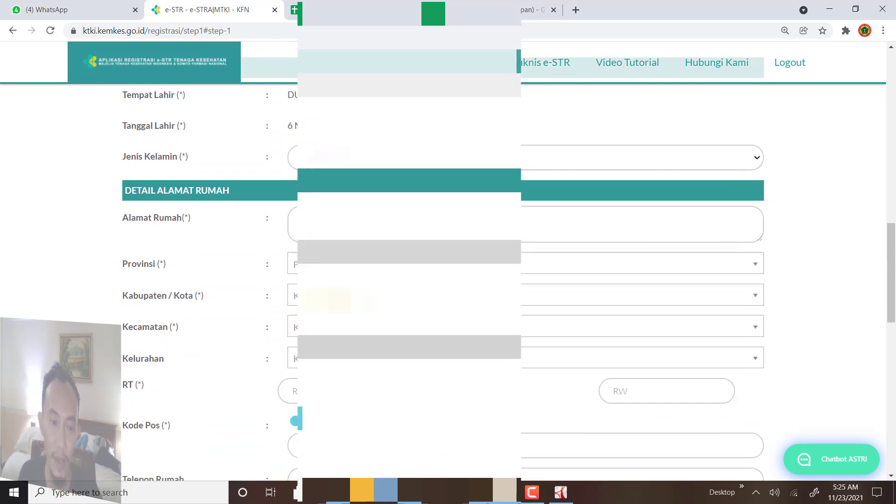
scroll(443, 280, down, 1)
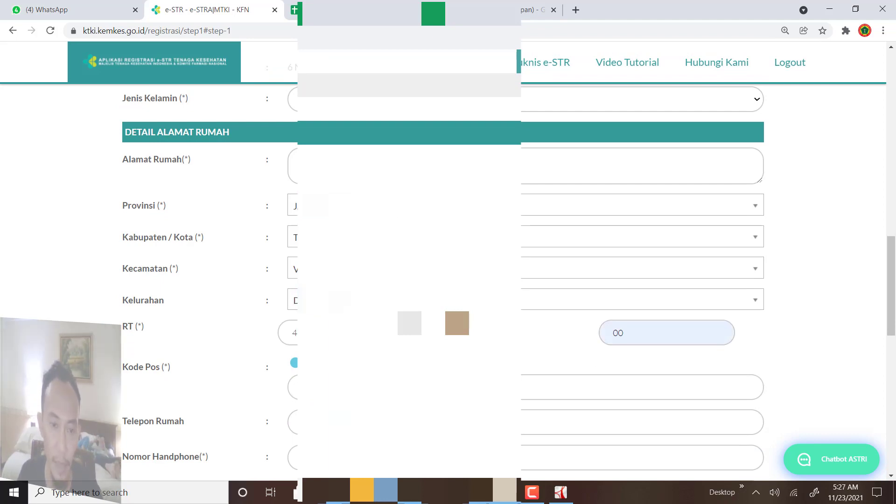
scroll(448, 262, down, 1)
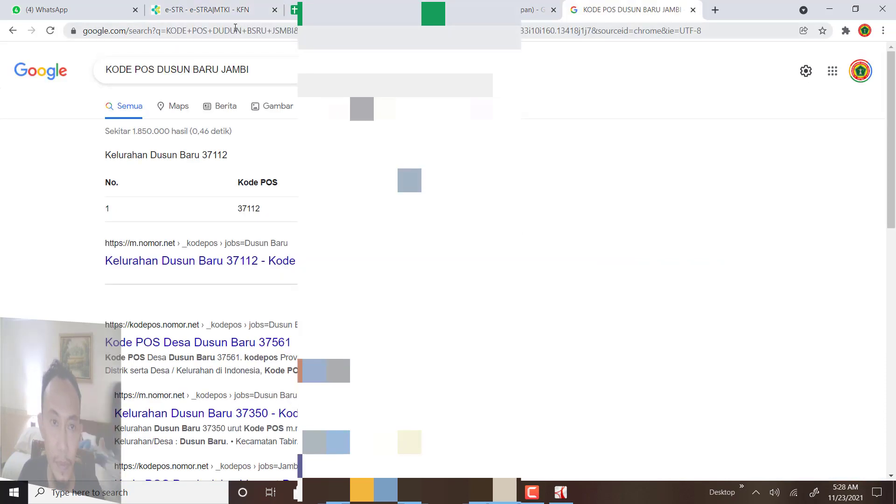
click(207, 9)
click(559, 328)
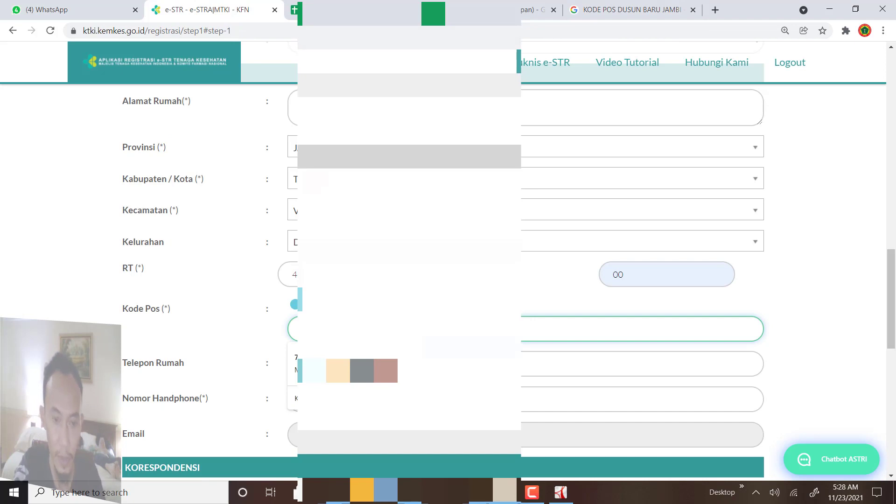
click(789, 363)
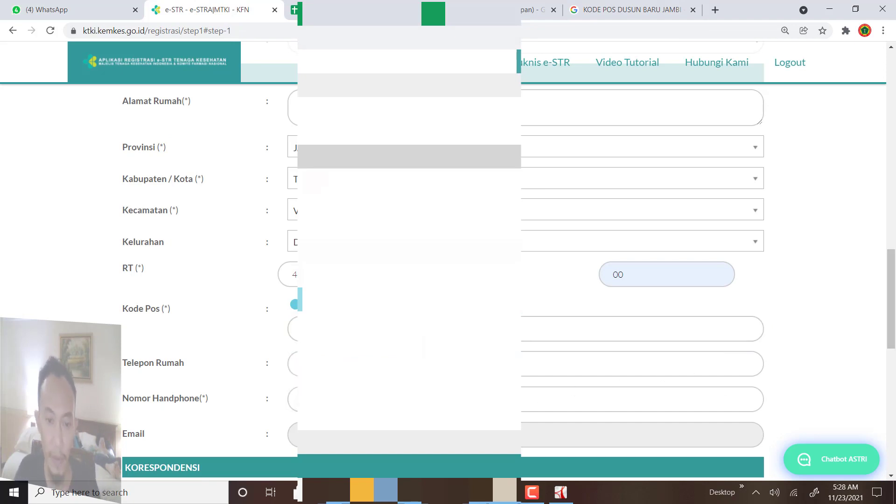
click(606, 399)
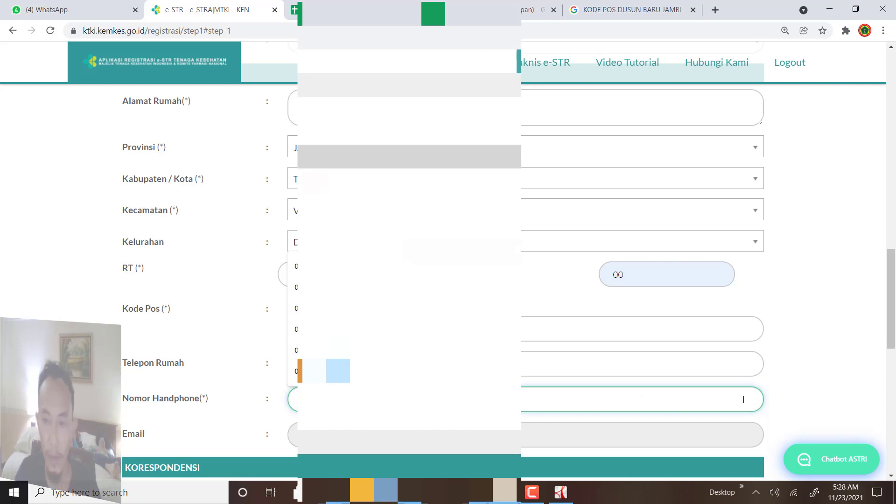
click(818, 394)
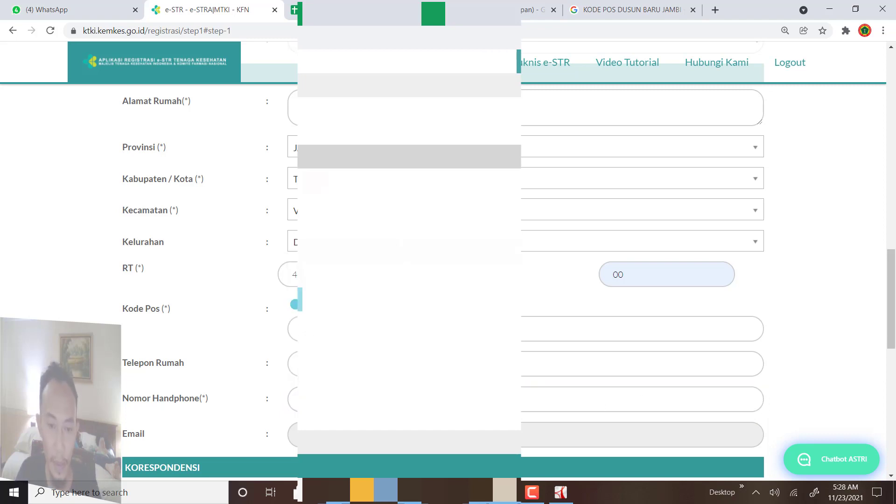
scroll(444, 261, down, 8)
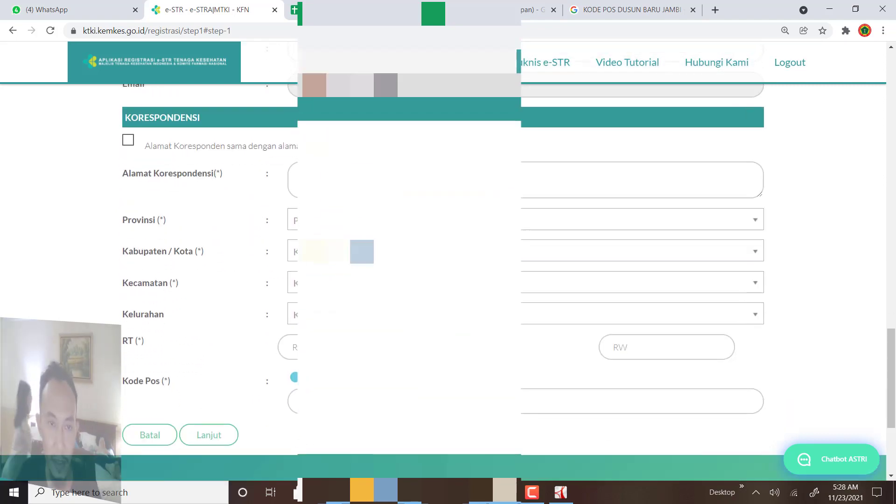
Set the correspondence address to match the home address and save the Step 1 biodata.
scroll(257, 167, down, 1)
scroll(257, 167, up, 1)
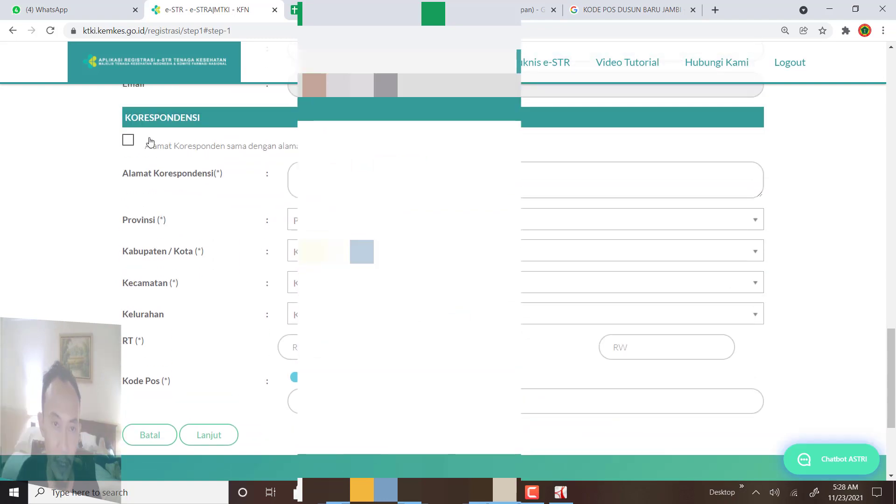
click(129, 141)
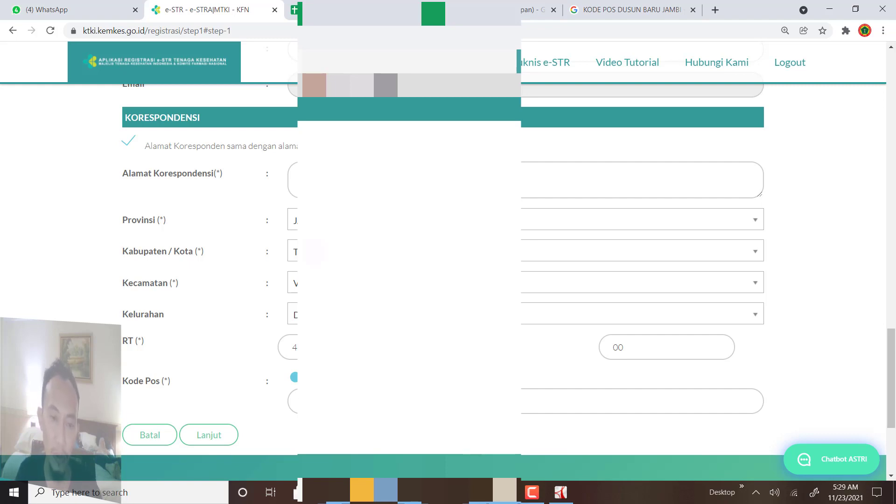
click(216, 439)
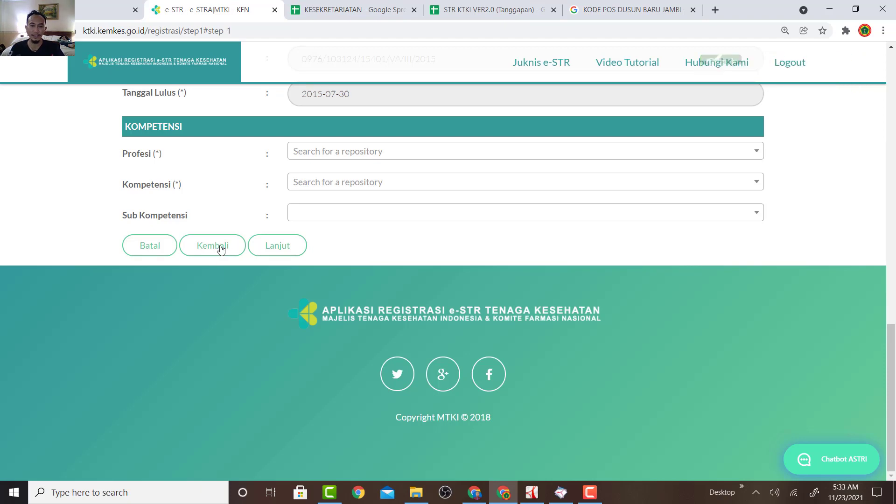
Mark the applicant as already working, with workplace type Poliklinik and status Swasta.
scroll(418, 218, up, 9)
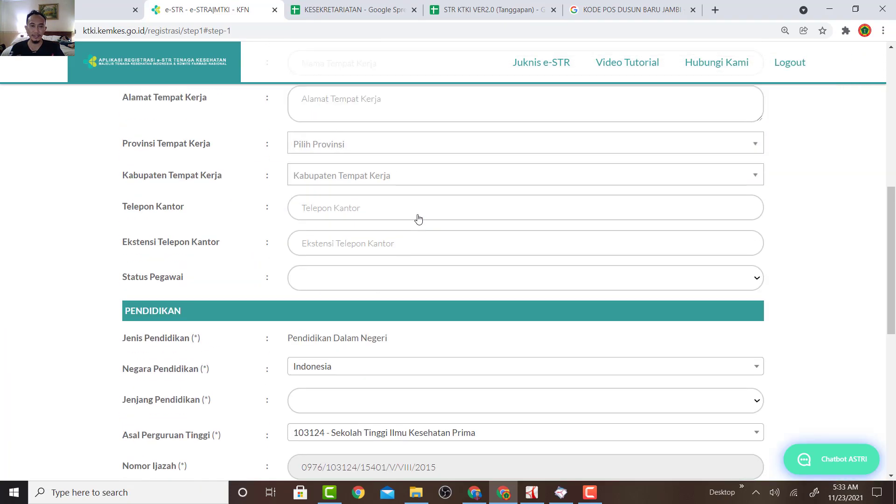
scroll(418, 218, up, 6)
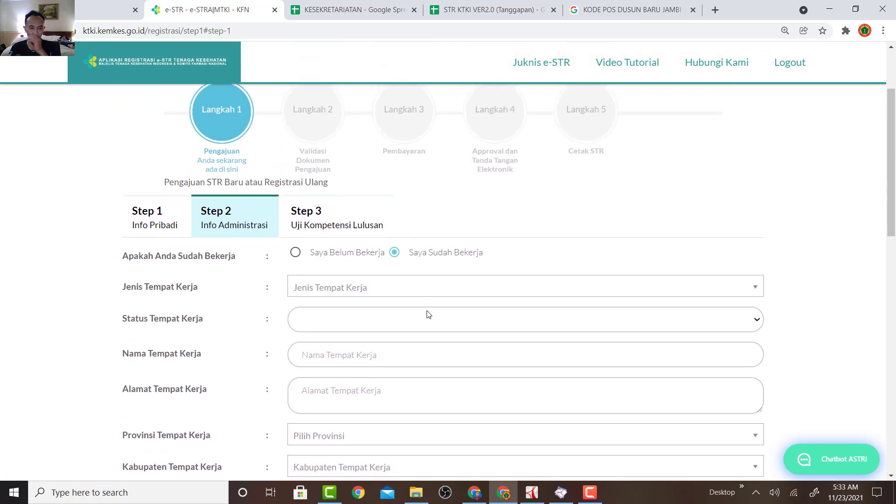
scroll(427, 314, down, 3)
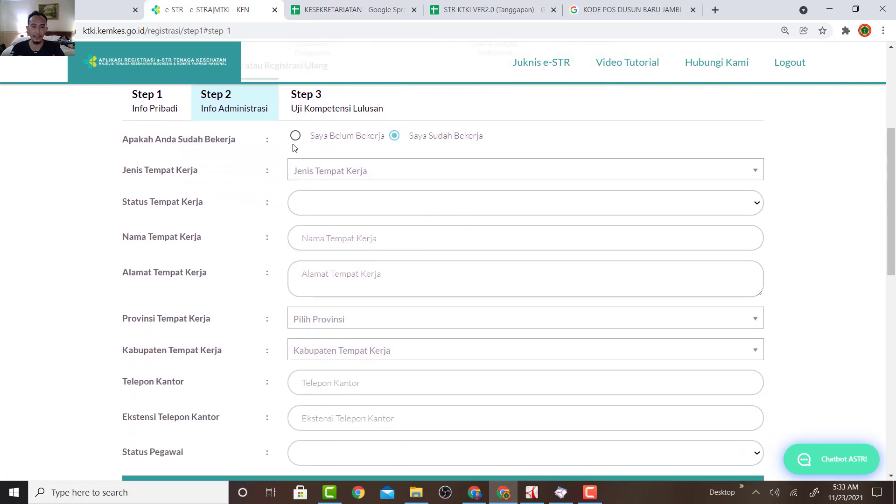
click(295, 136)
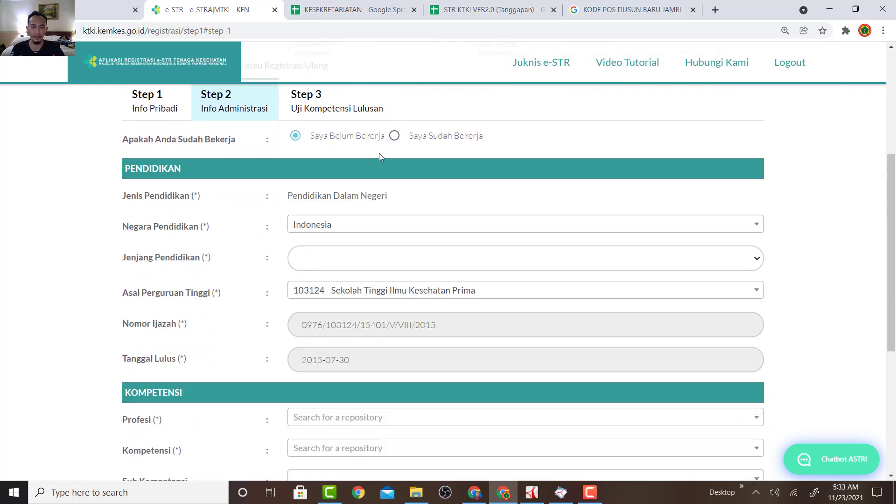
click(394, 136)
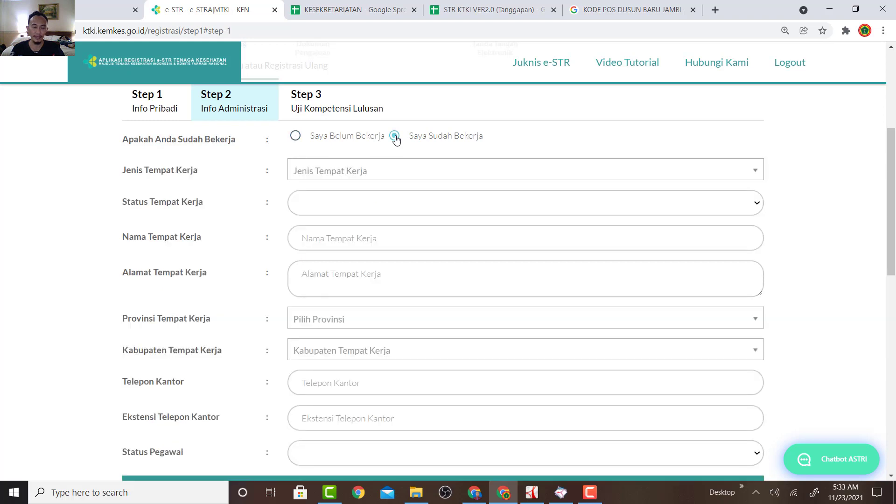
click(431, 170)
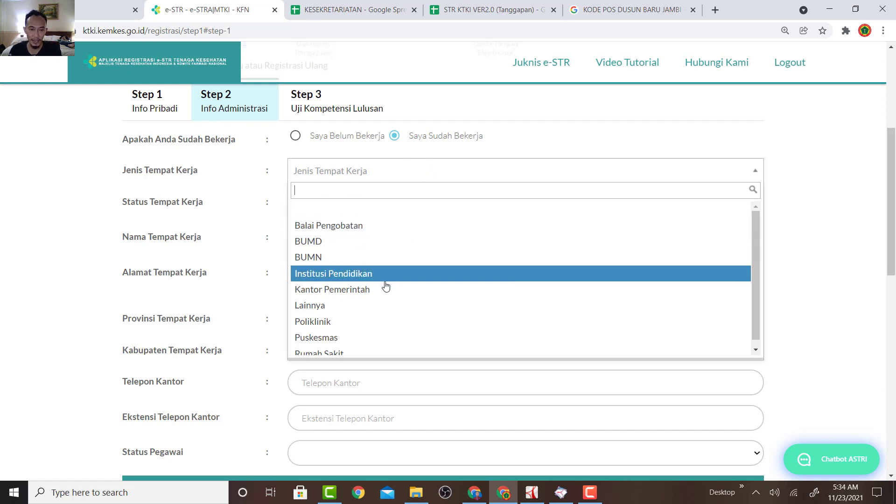
scroll(385, 298, down, 1)
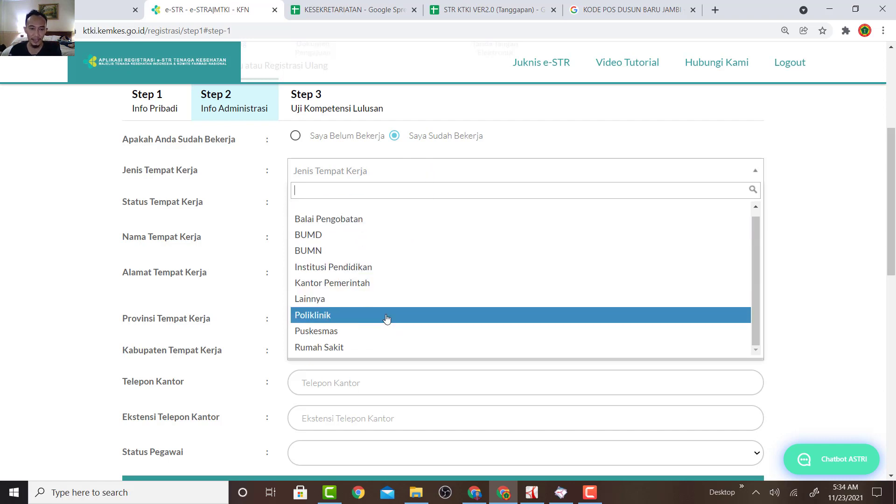
click(386, 317)
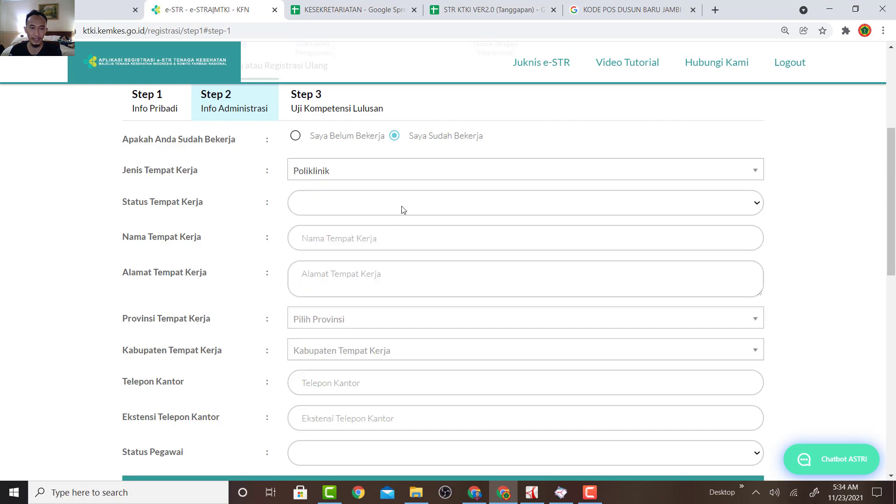
click(401, 204)
click(380, 304)
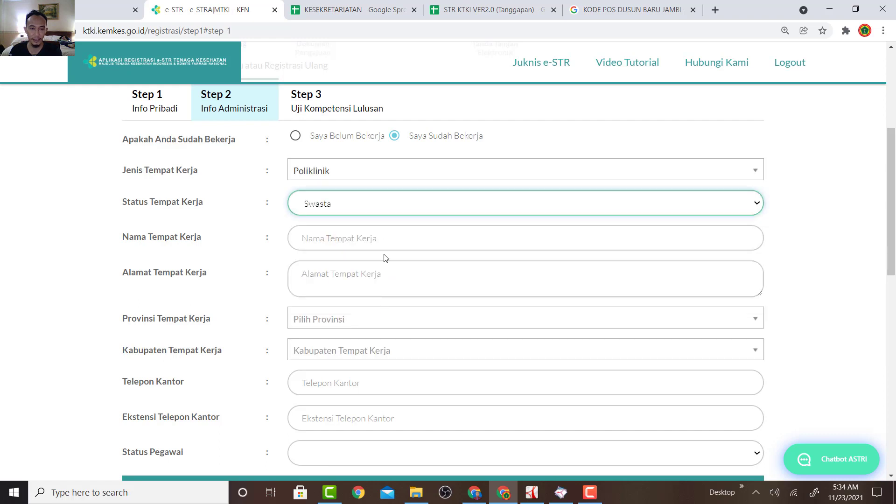
Enter workplace name 'KLINIK POLRES' and workplace address 'KOTA JAMBI'.
click(387, 239)
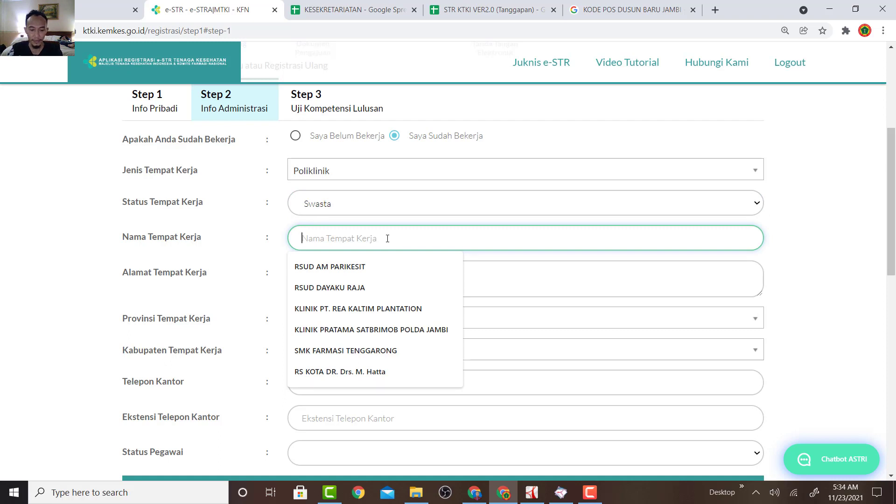
text(K)
key(BackSpace)
text(KLINI)
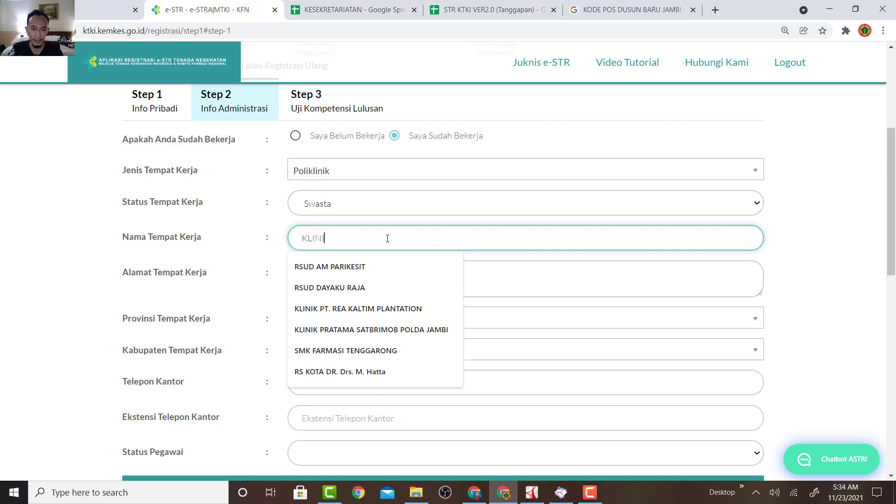
text(K POLR)
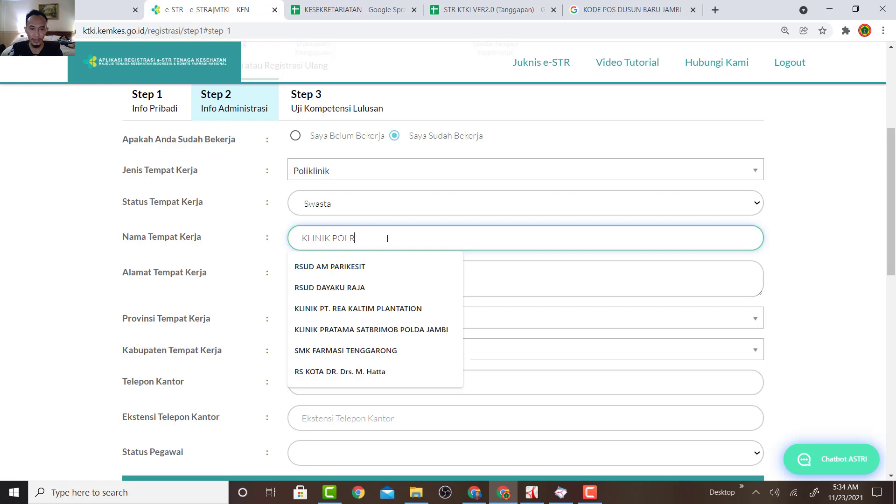
text(ES)
click(495, 272)
text(KOTA)
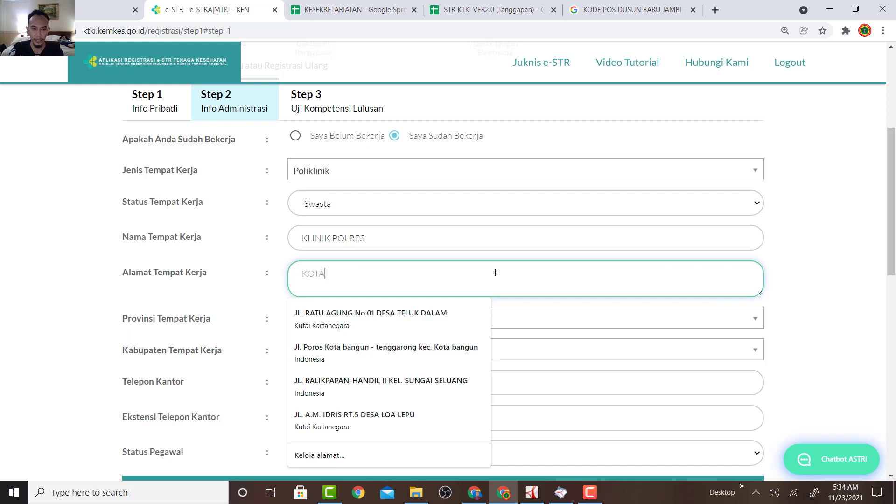
text( JAMBI)
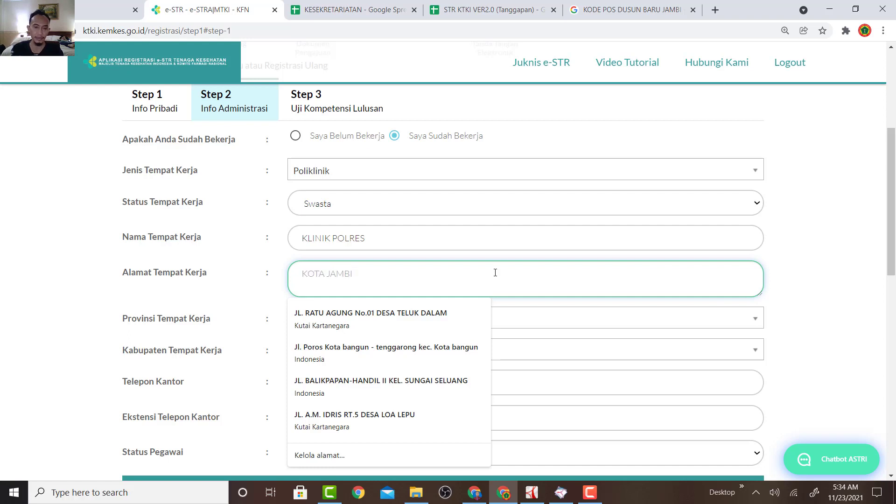
Set the workplace province to JAMBI and the workplace regency to TEBO.
click(695, 323)
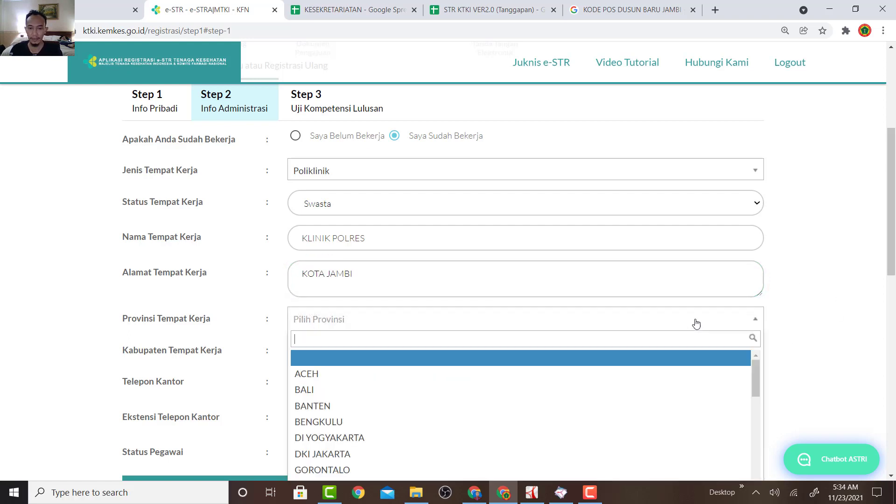
text(k)
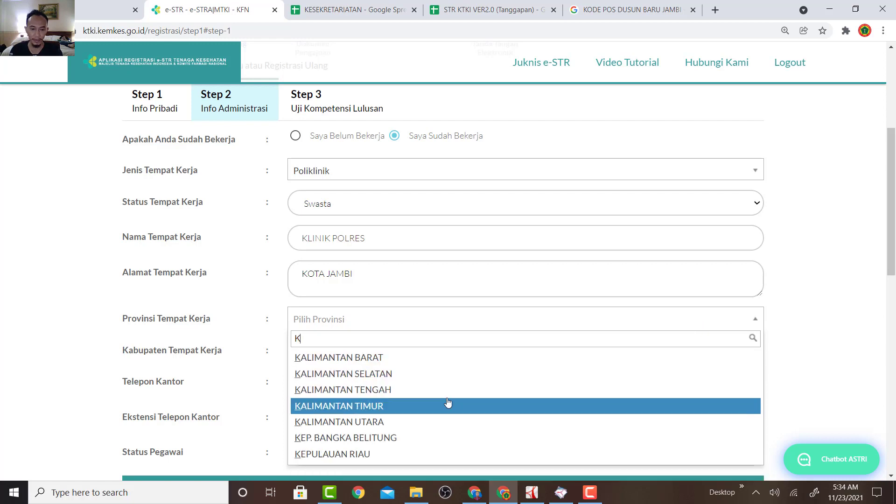
click(450, 404)
click(481, 357)
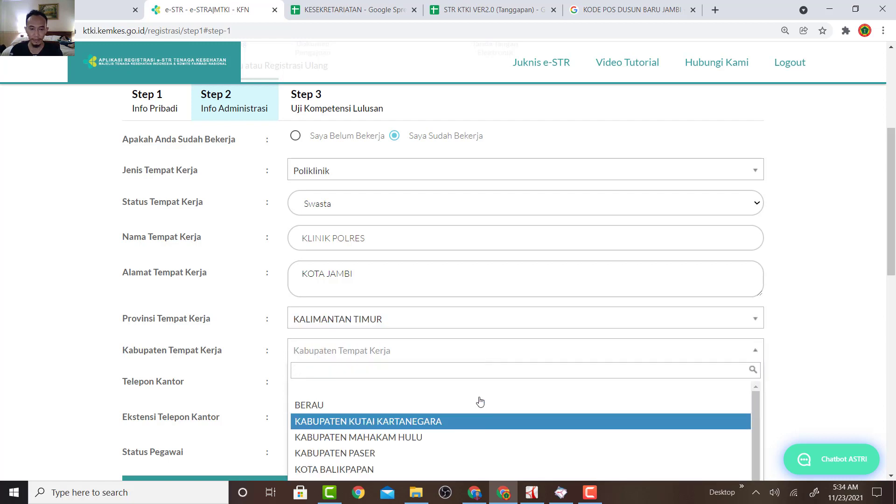
click(473, 322)
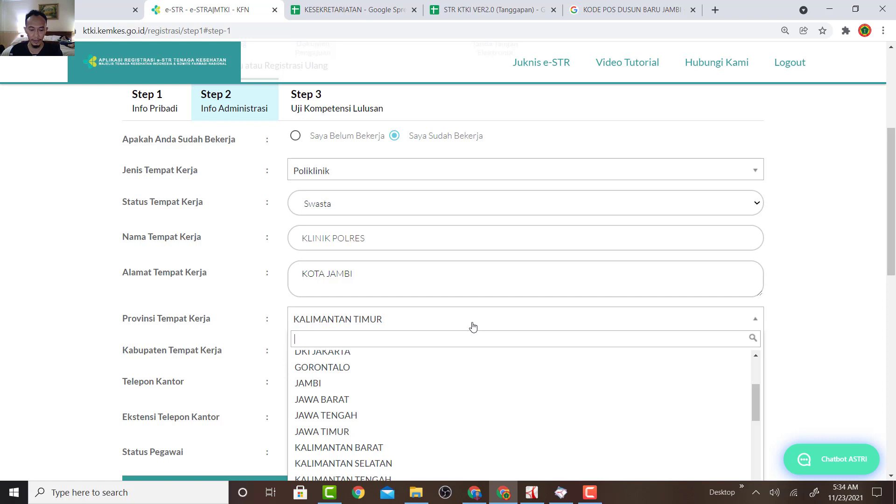
text(j)
click(455, 377)
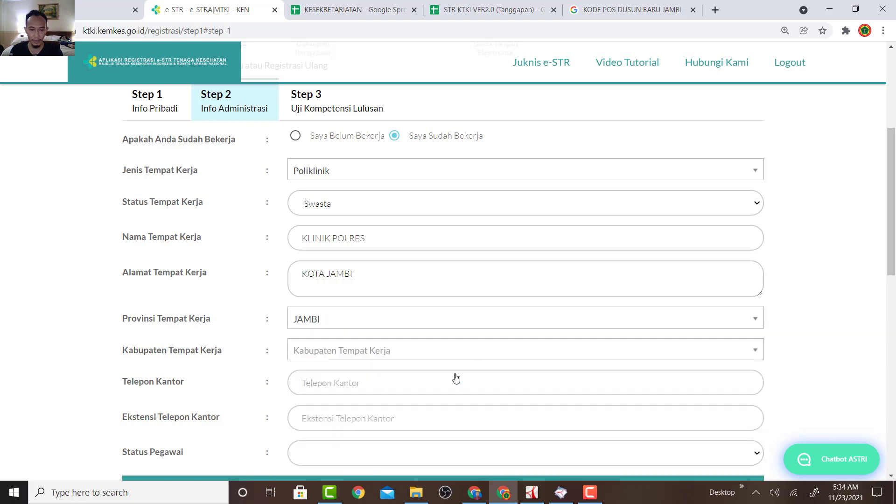
click(457, 357)
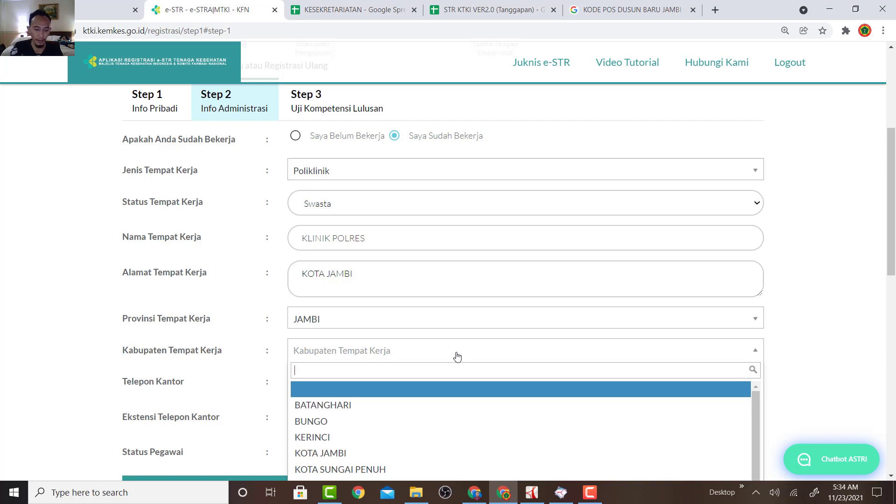
text(TE)
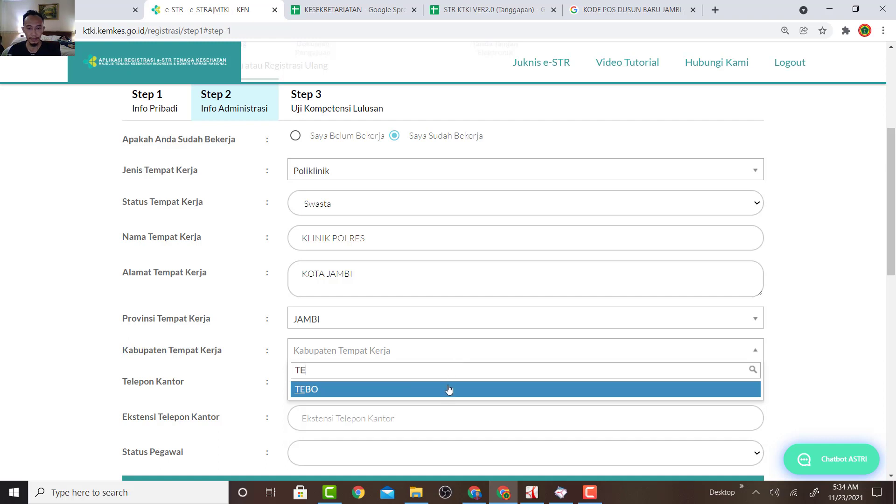
click(444, 390)
scroll(444, 392, down, 3)
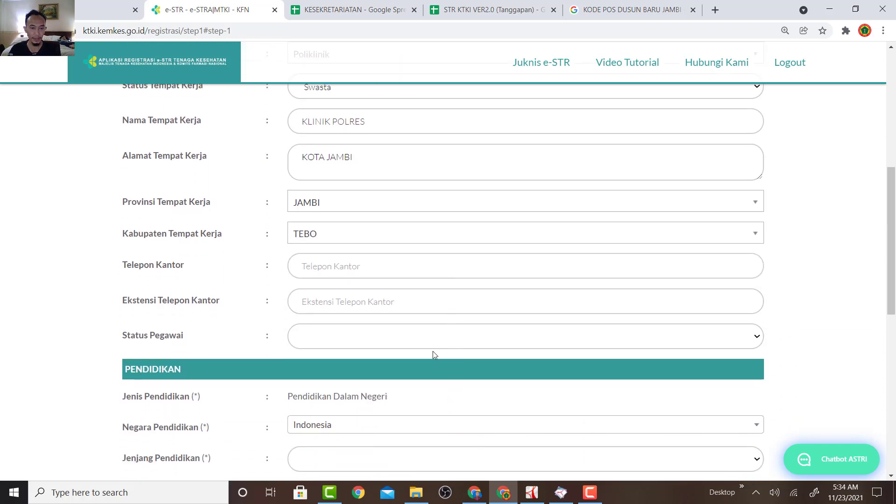
Set Status Pegawai to SWASTA and Jenjang Pendidikan to Di Atas atau Sama Dengan DIII.
click(424, 340)
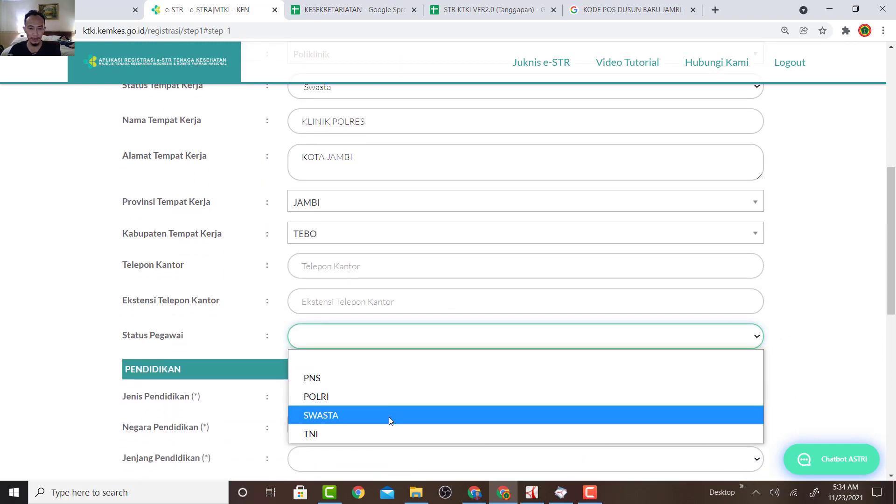
click(390, 415)
scroll(419, 378, down, 1)
scroll(418, 376, down, 4)
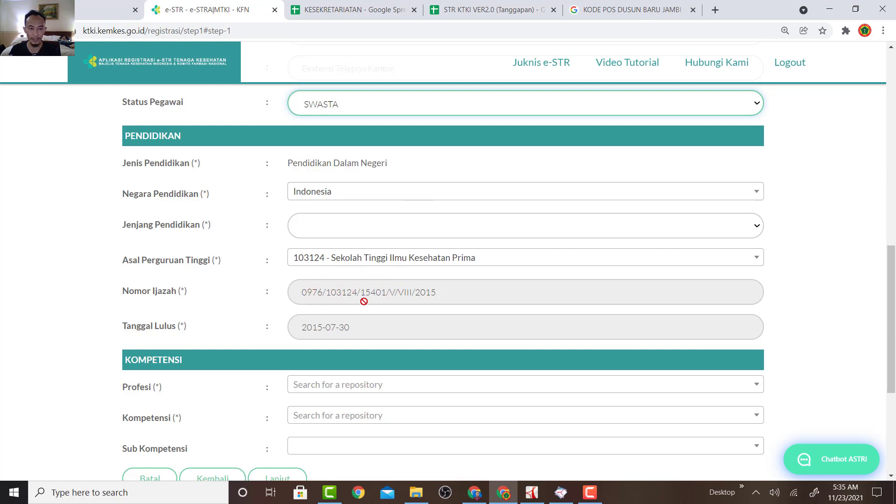
click(336, 294)
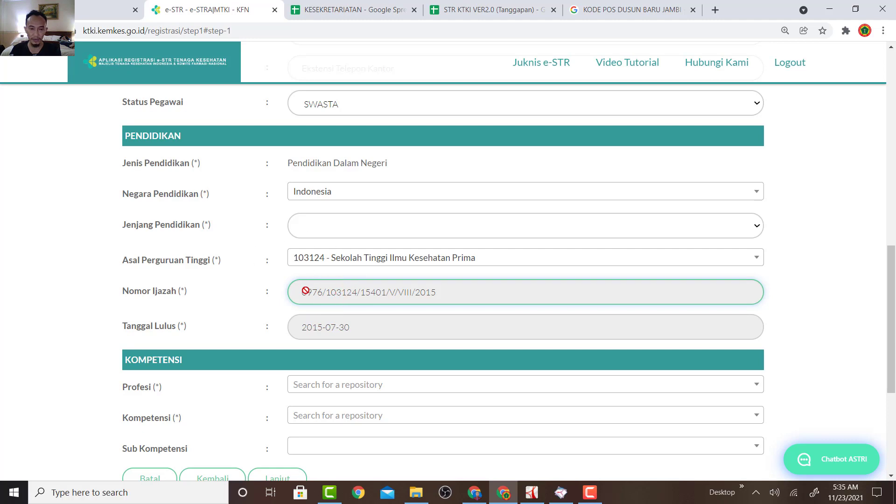
click(339, 226)
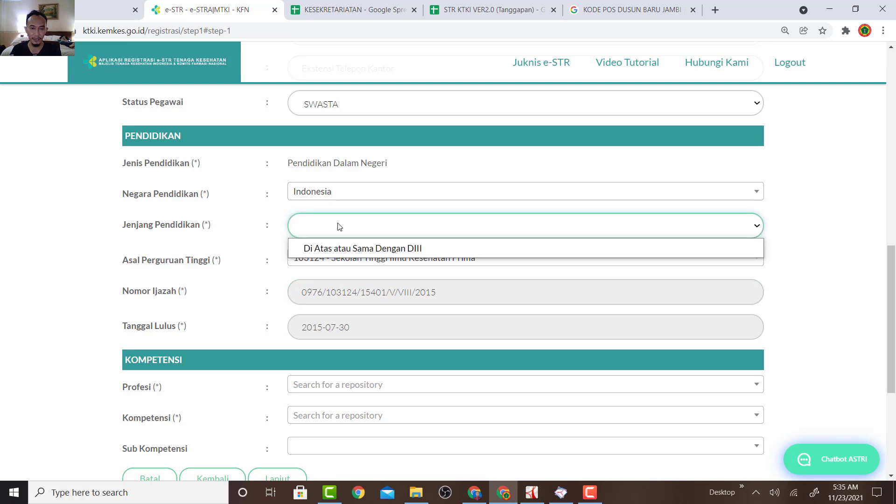
click(350, 253)
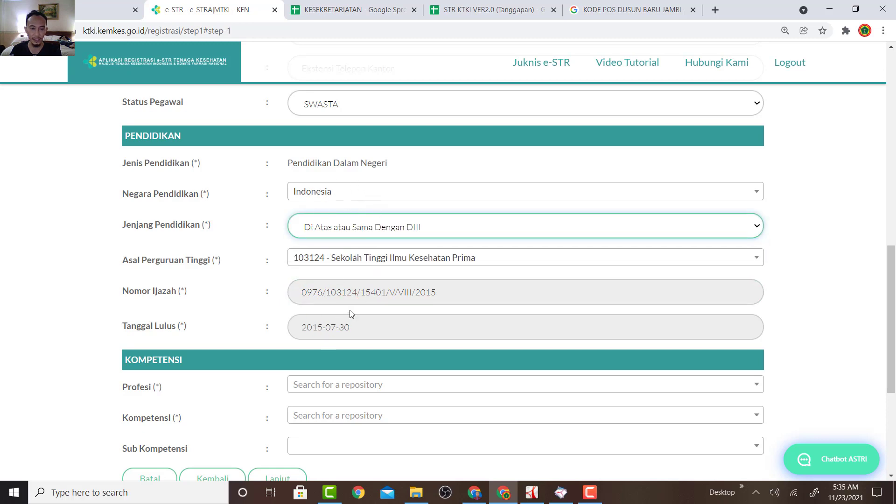
scroll(351, 314, down, 3)
Choose profession Bidan and competency Ahli Madya Kebidanan - (D3), then save Step 2.
click(363, 267)
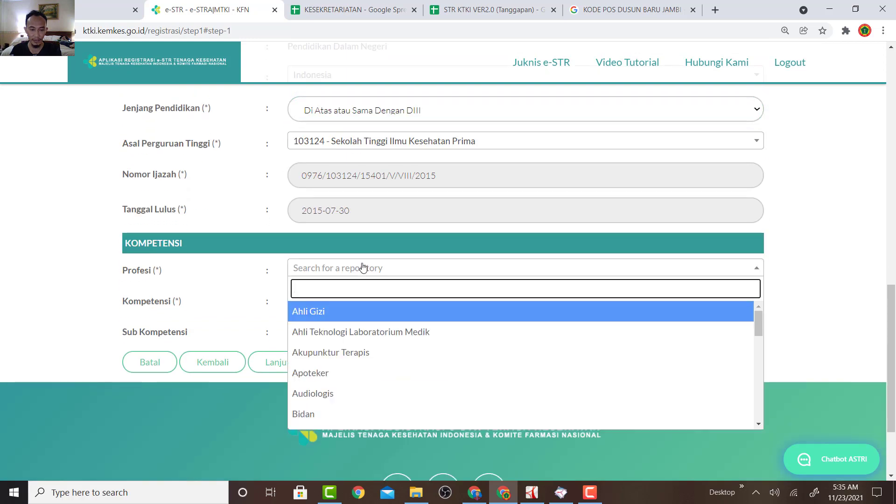
text(BI)
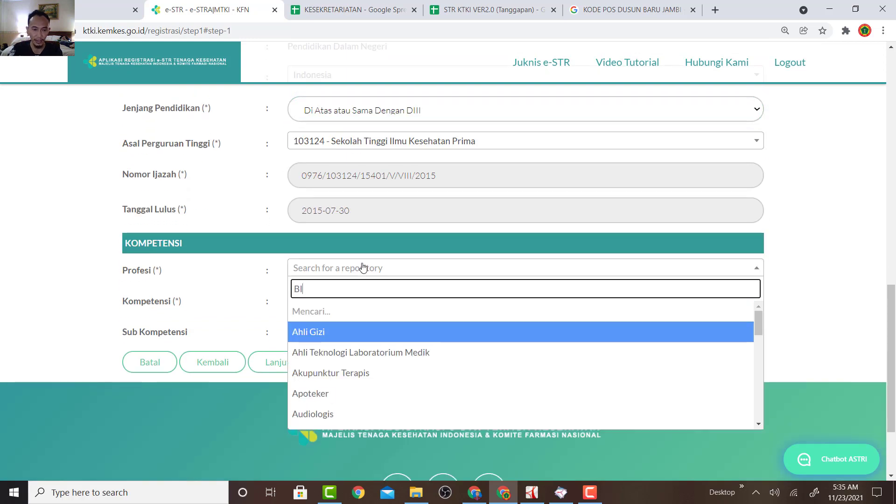
click(370, 319)
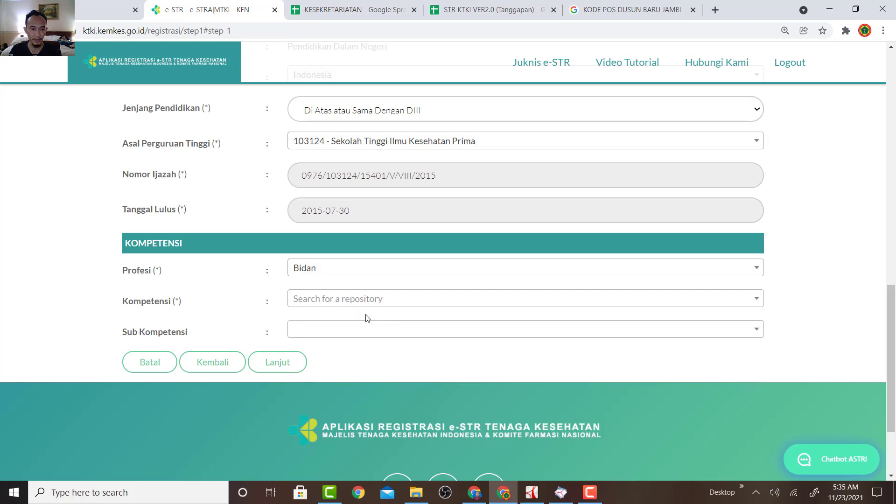
click(370, 301)
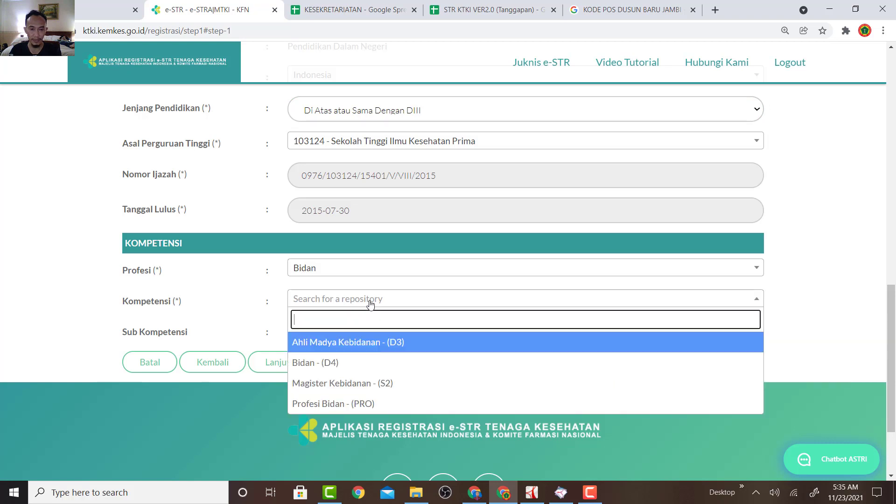
click(380, 348)
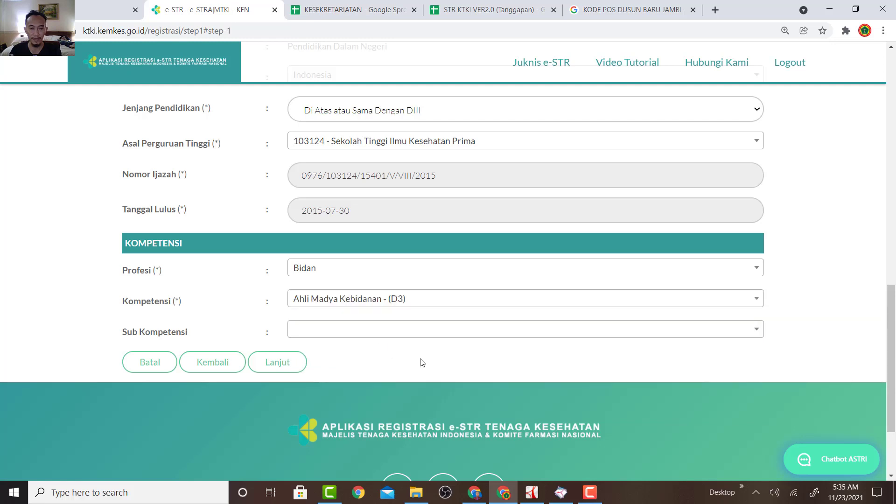
click(277, 363)
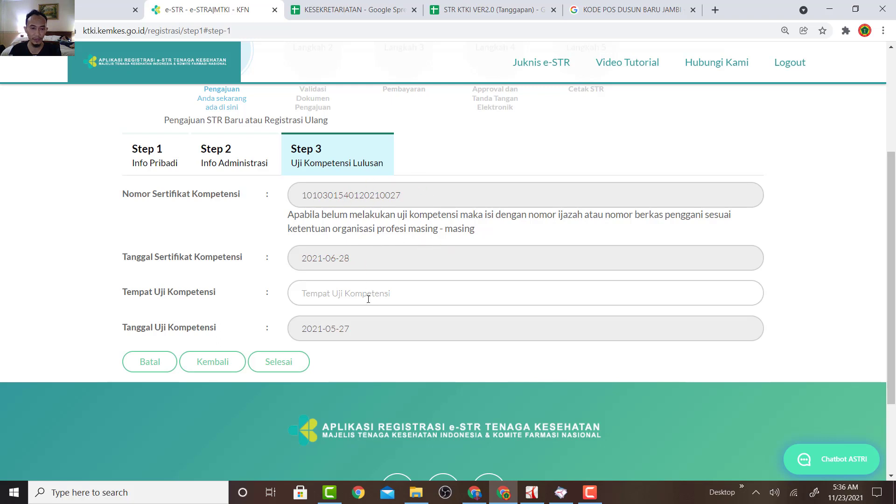
Set the competency test place to JAMBI and finish Step 3 to open the Informed Consent review.
click(395, 295)
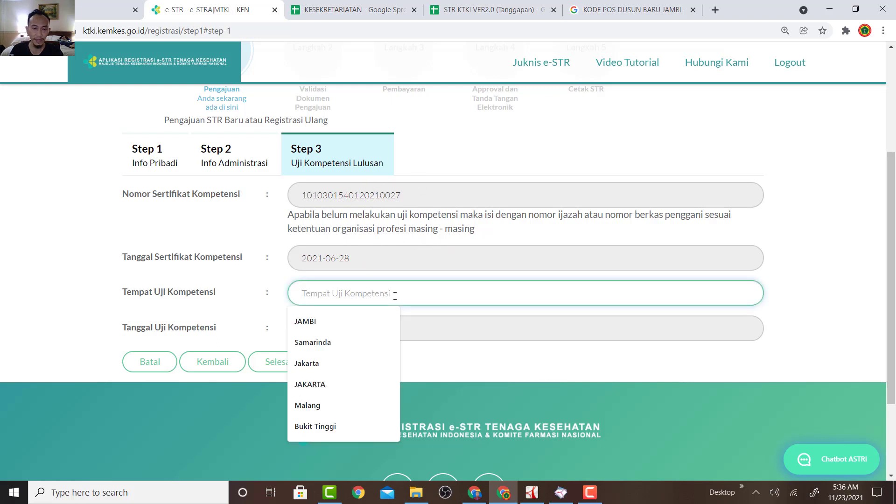
click(362, 313)
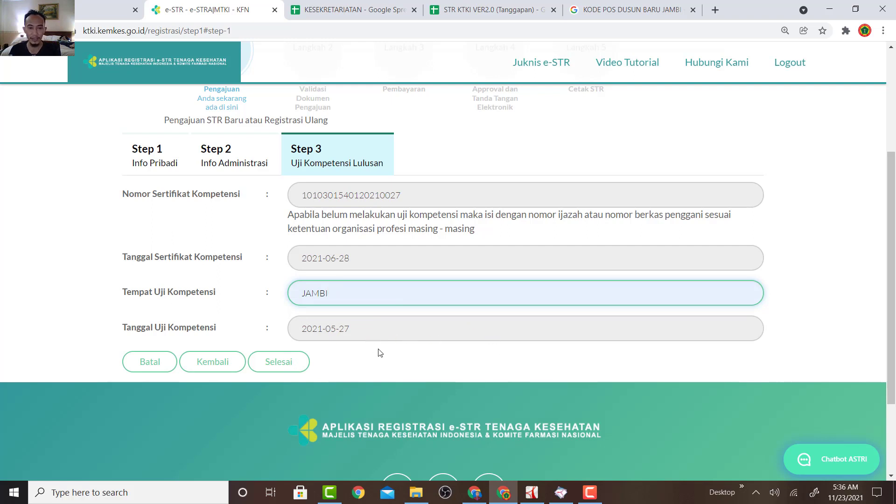
click(279, 364)
click(279, 363)
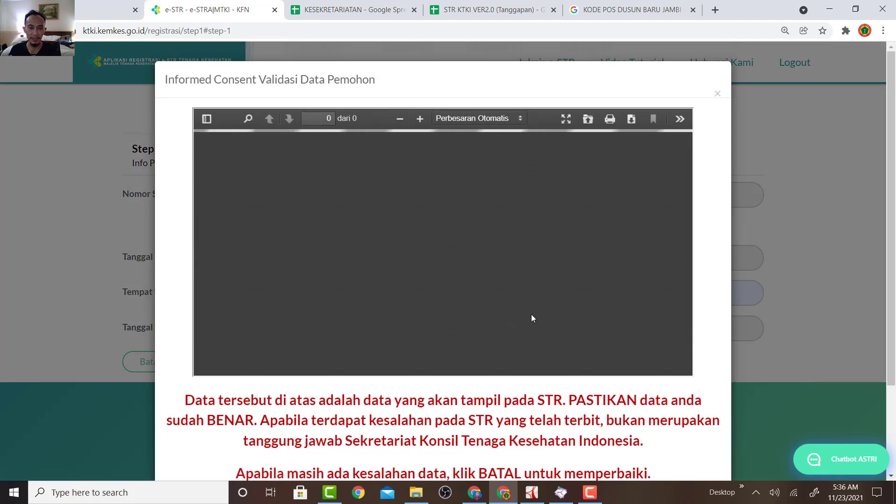
Review the data PDF, accept the consent, submit the registration and check its status.
scroll(451, 315, down, 2)
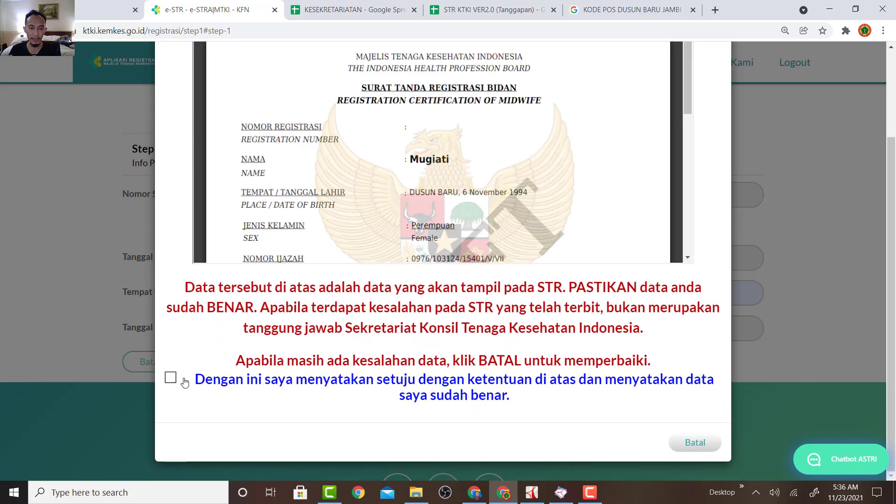
scroll(511, 192, down, 6)
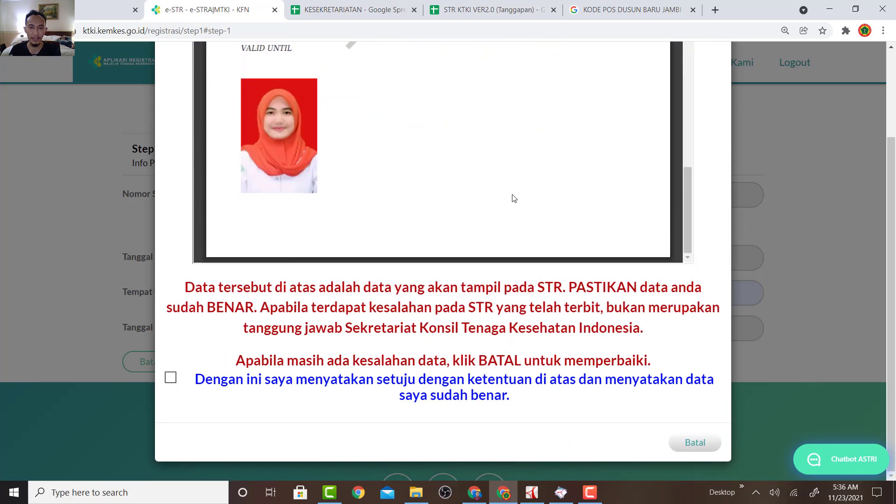
scroll(513, 199, up, 2)
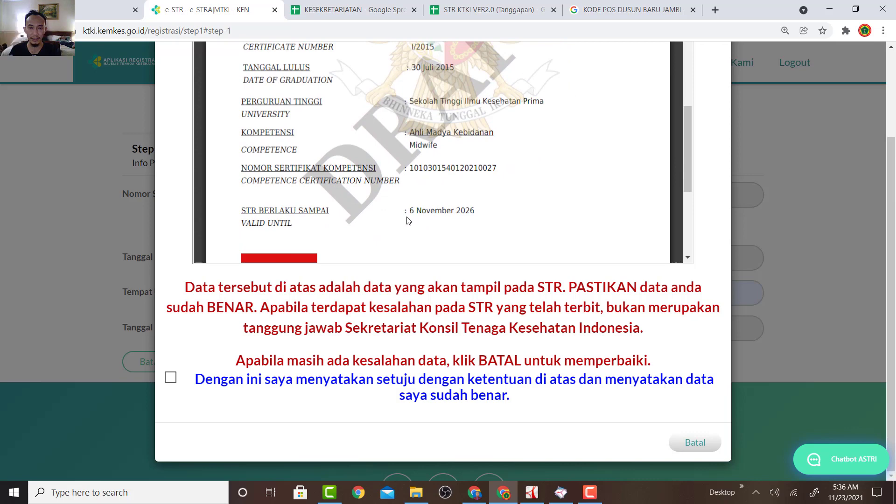
scroll(523, 219, up, 3)
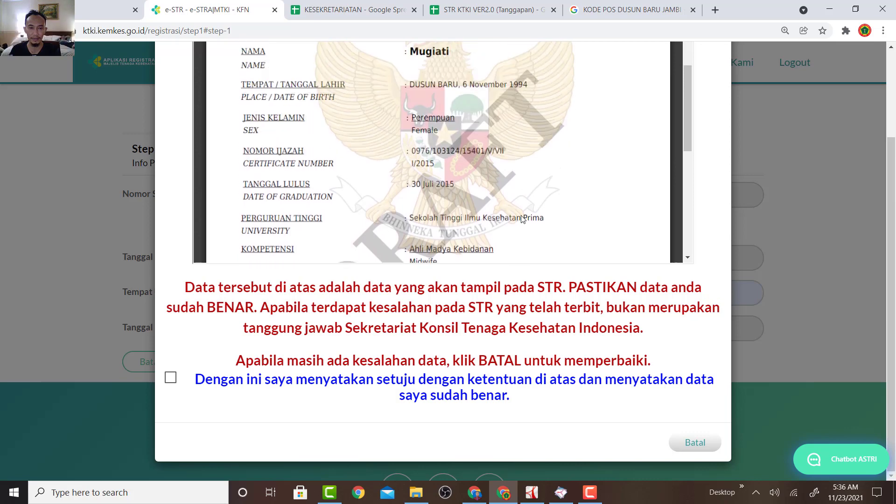
scroll(522, 219, up, 2)
scroll(513, 210, down, 4)
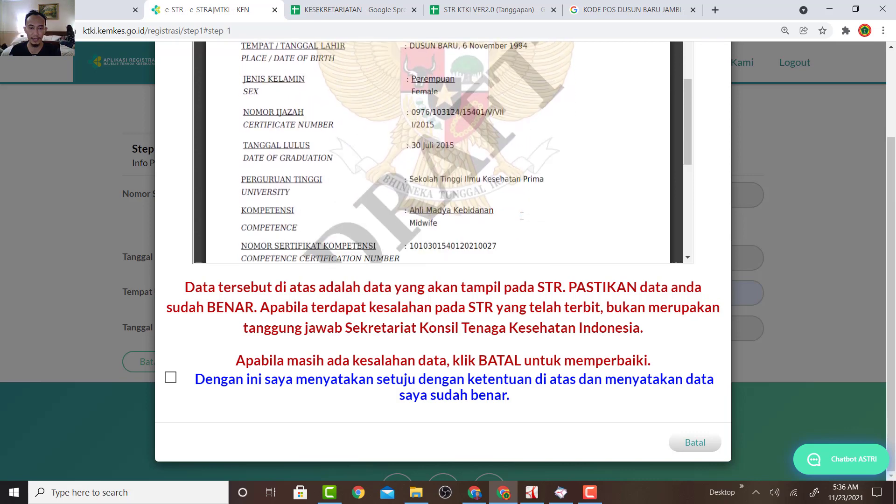
click(170, 378)
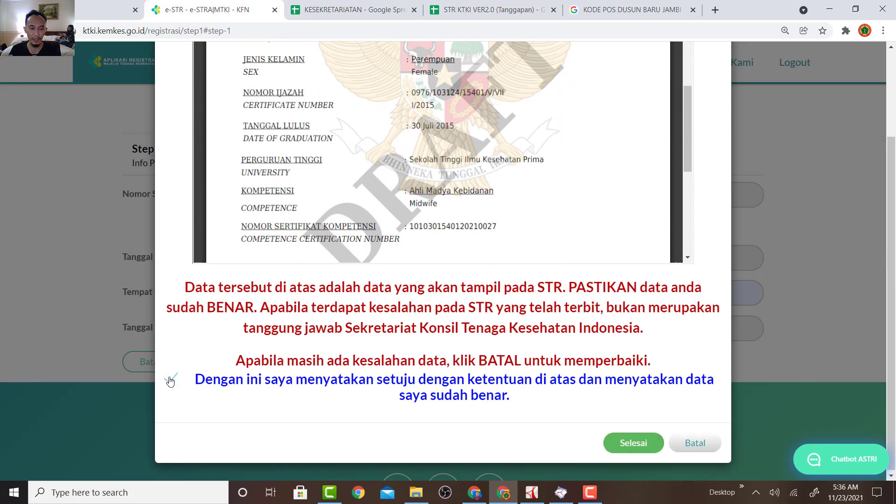
click(639, 446)
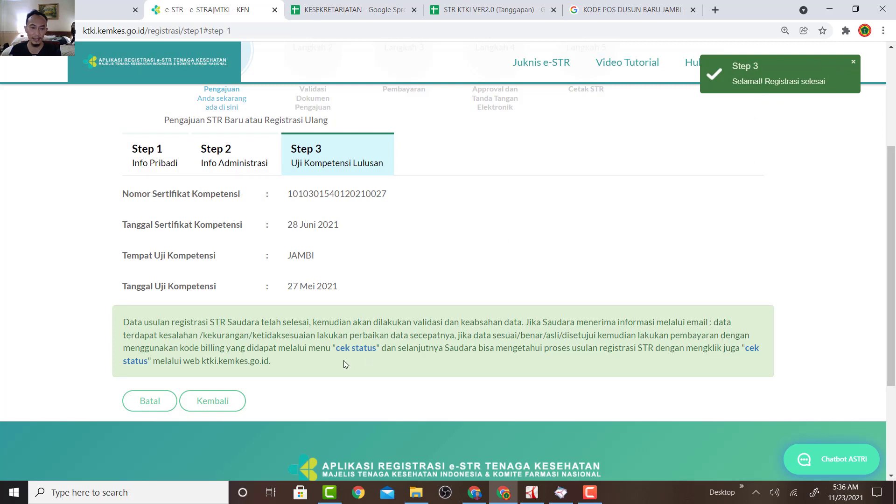
click(363, 353)
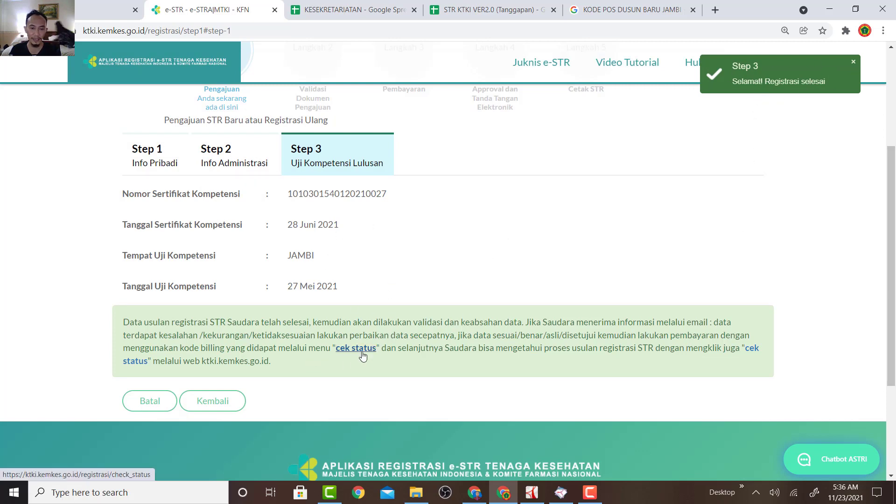